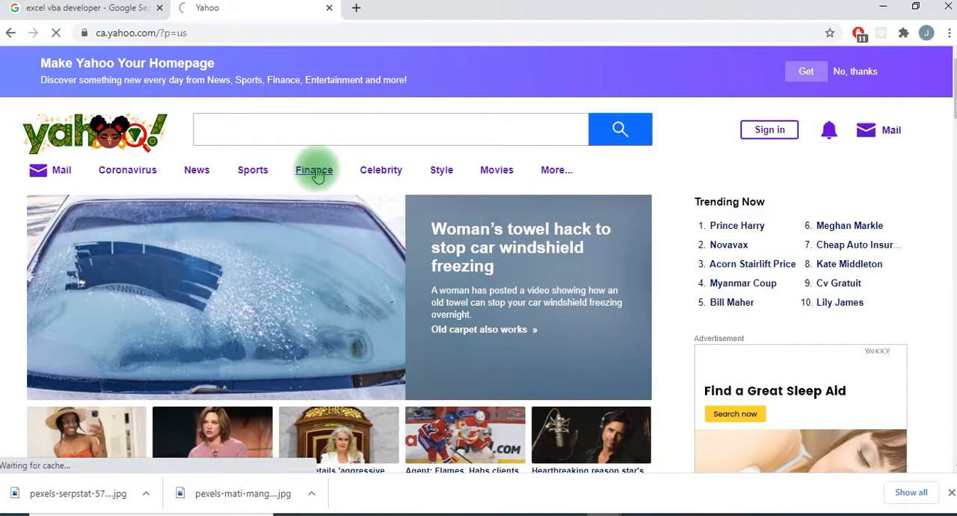
# Go to Yahoo Finance and look up Microsoft to open the Microsoft Corporation (MSFT) quote page
pyautogui.click(314, 171)
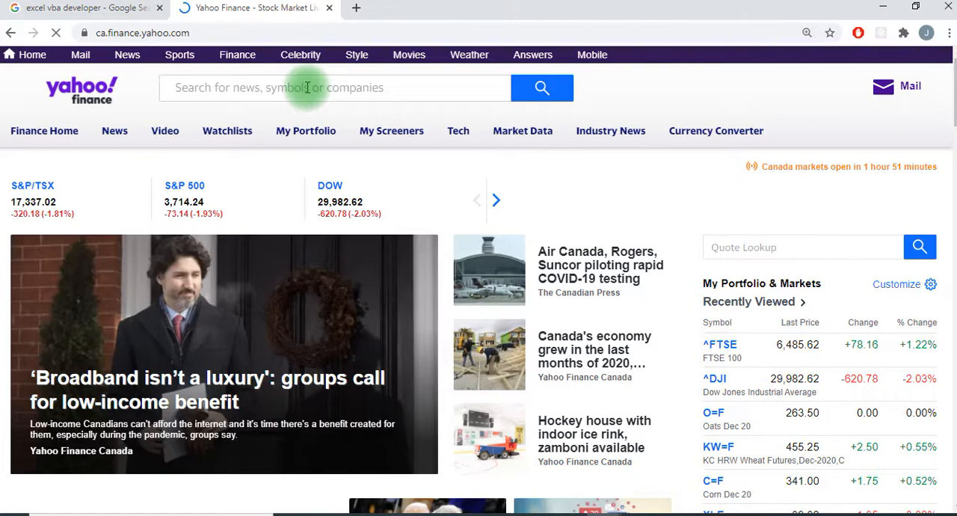
pyautogui.click(307, 87)
pyautogui.write('ms')
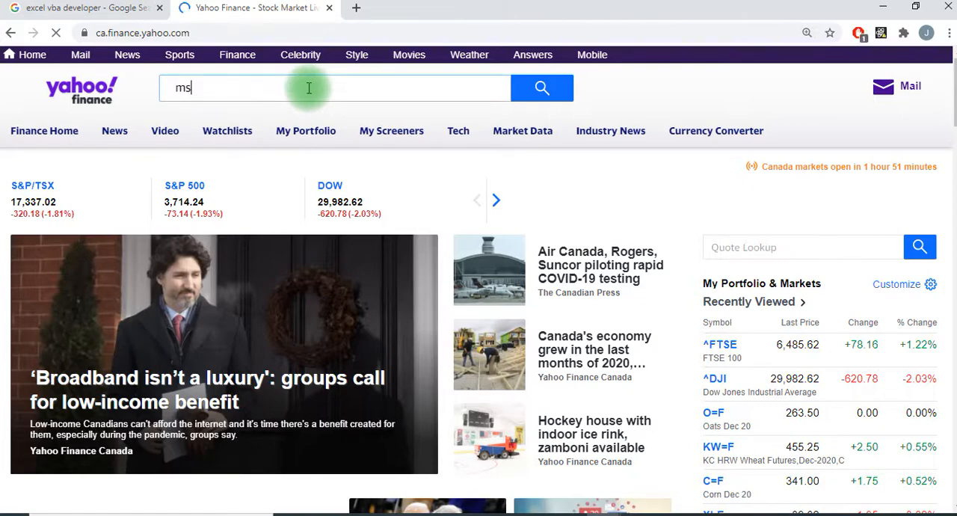
pyautogui.press('BackSpace')
pyautogui.write('icros')
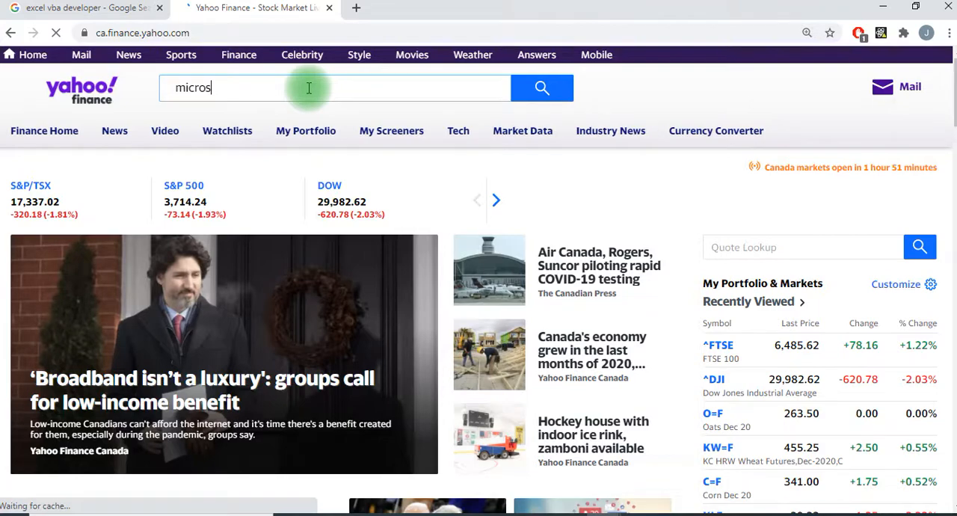
pyautogui.write('o')
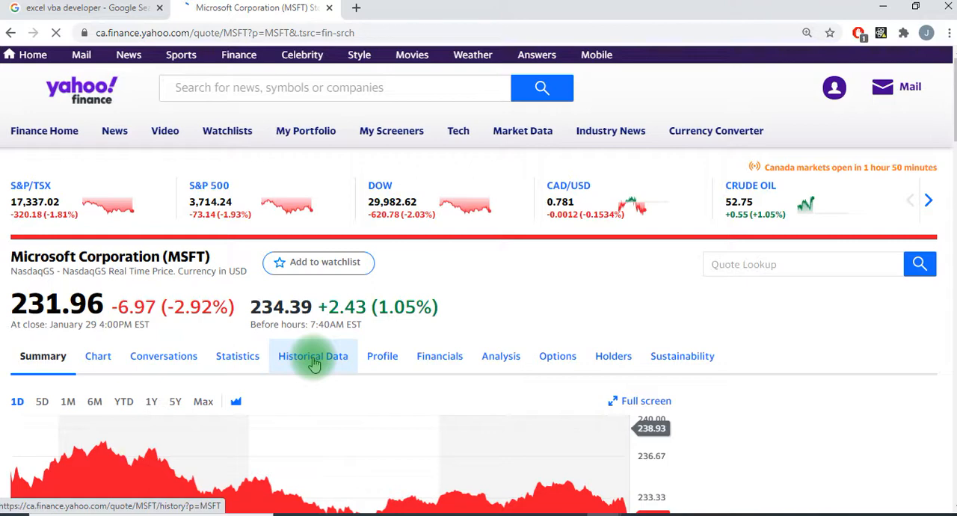
# Open Microsoft's historical data and bring its daily price table into view
pyautogui.click(314, 363)
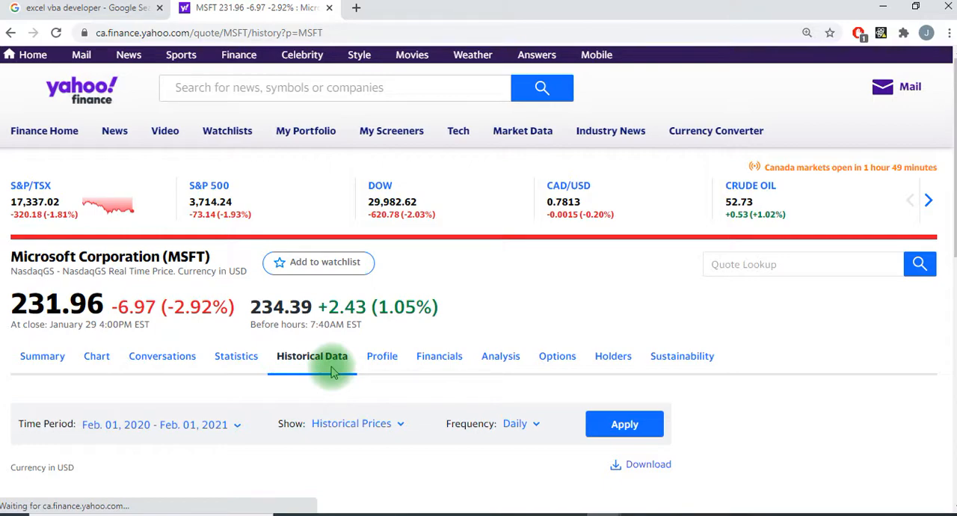
pyautogui.scroll(-1, 449, 366)
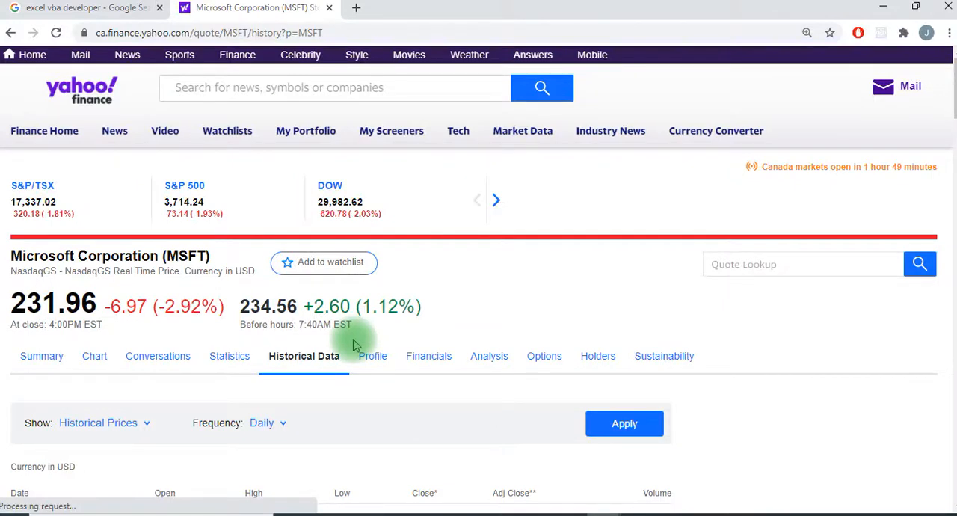
pyautogui.scroll(-2, 314, 314)
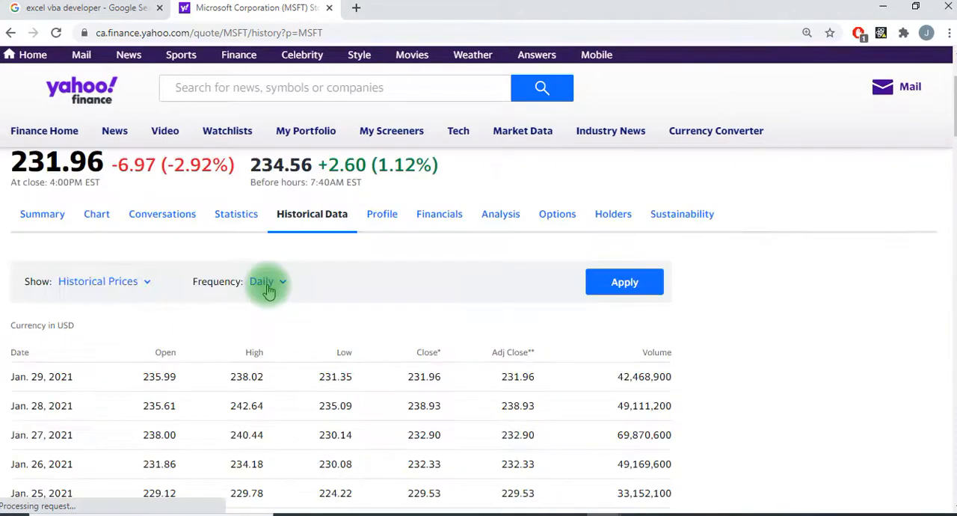
pyautogui.scroll(-1, 266, 280)
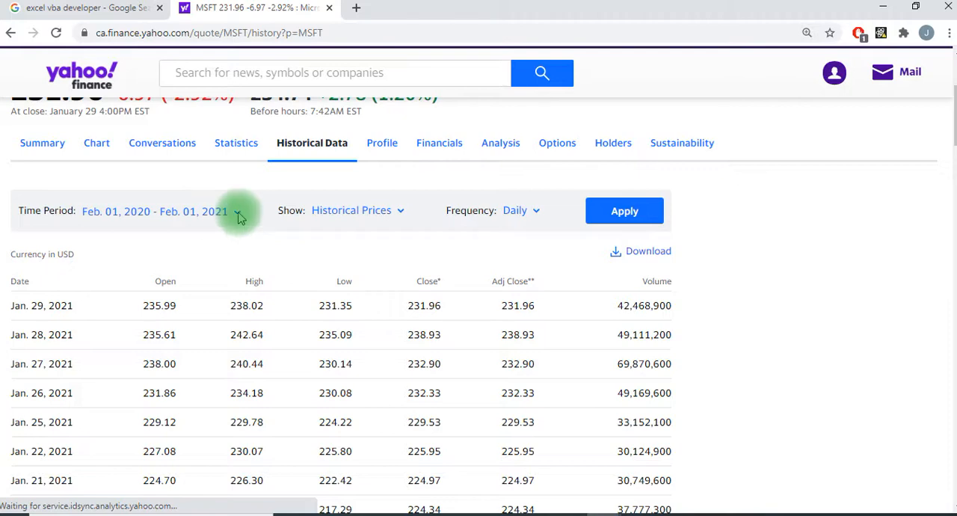
# Examine the time period, data type and frequency options offered for the historical data
pyautogui.click(240, 213)
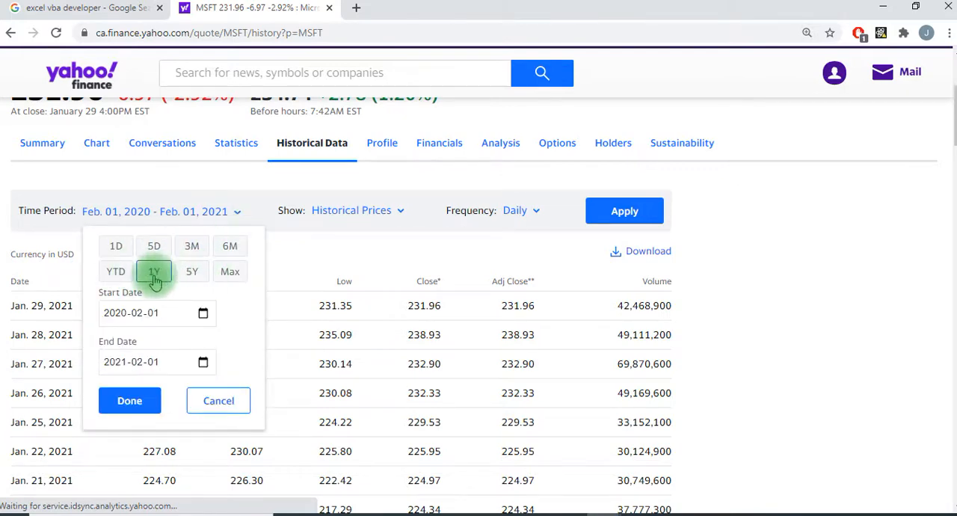
pyautogui.click(401, 213)
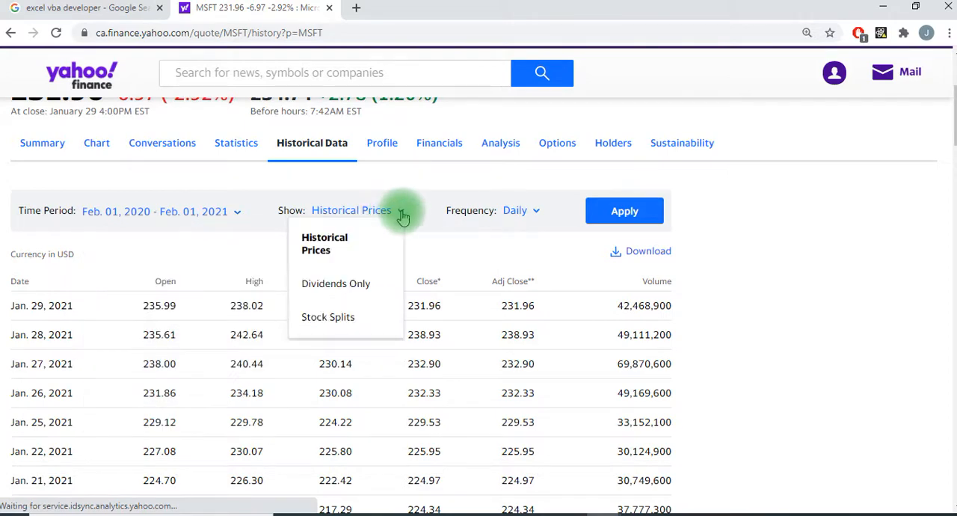
pyautogui.click(236, 213)
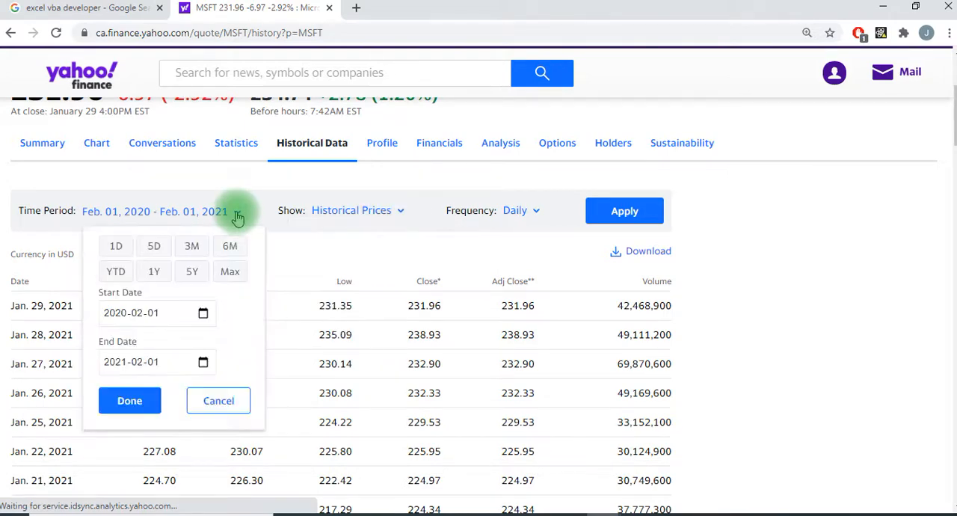
pyautogui.click(388, 219)
pyautogui.click(533, 215)
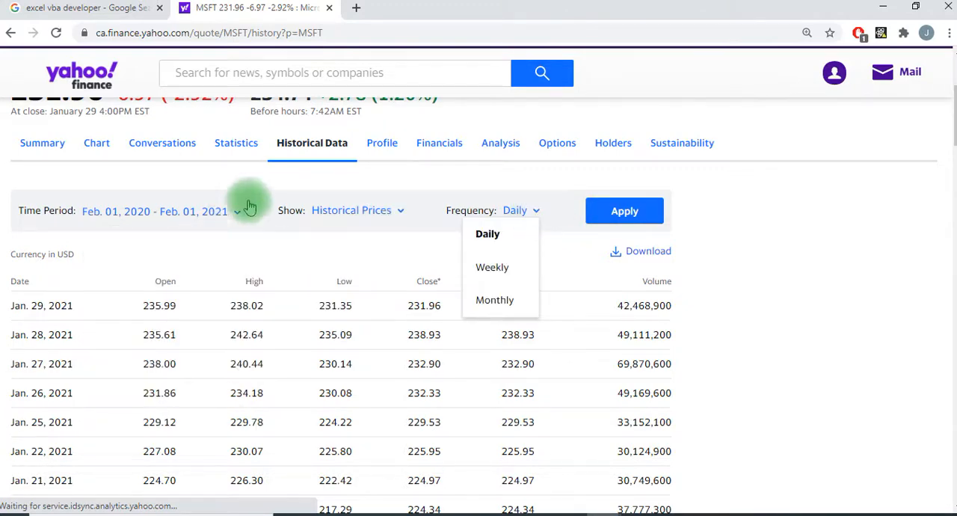
pyautogui.click(444, 182)
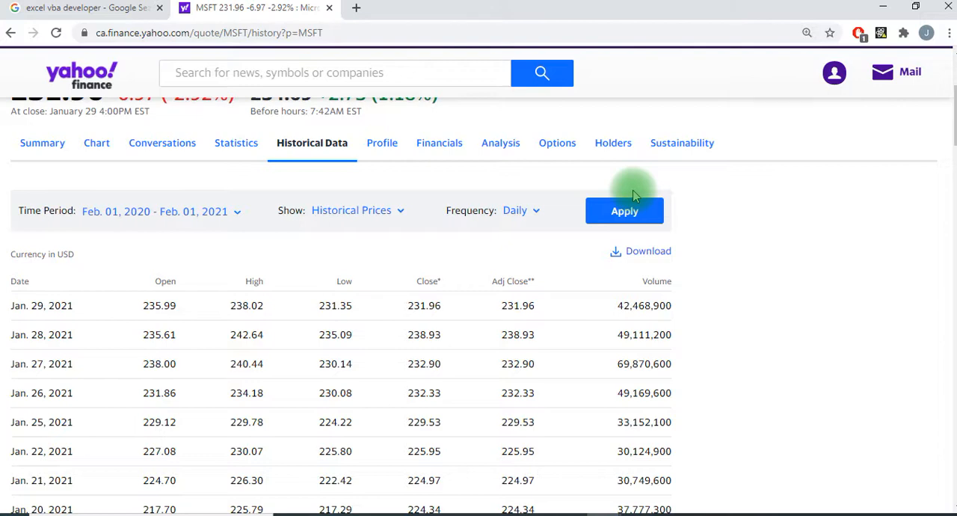
# Apply the daily historical prices settings for Feb. 01, 2020 - Feb. 01, 2021, then download and open MSFT.csv in Excel
pyautogui.click(630, 206)
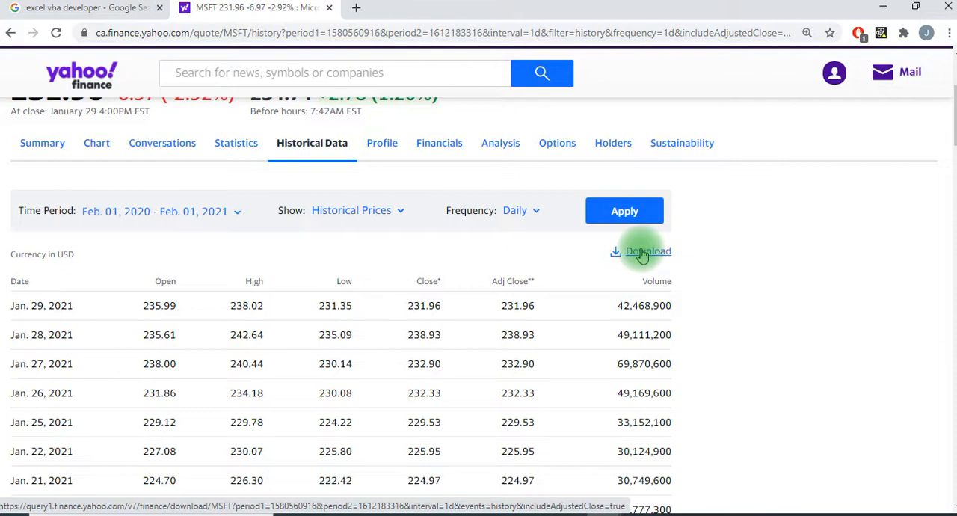
pyautogui.click(641, 252)
pyautogui.click(46, 489)
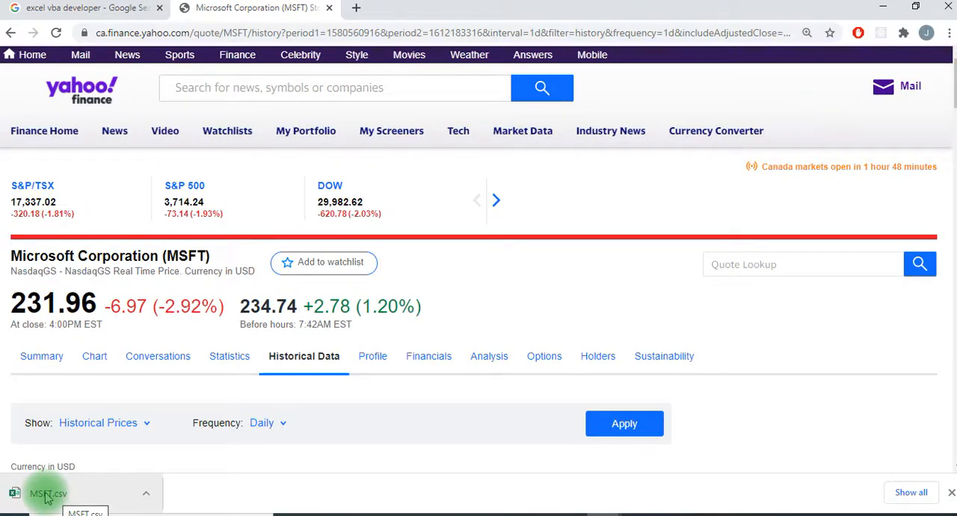
pyautogui.click(46, 498)
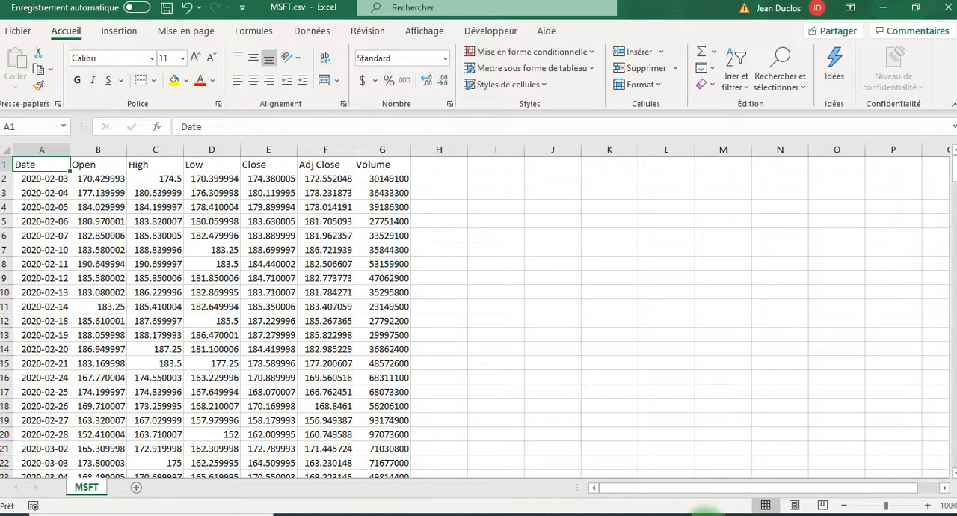
# From the Classeur1 workbook, examine the Downloads folder and the file types available for opening, without opening a file
pyautogui.moveTo(737, 503)
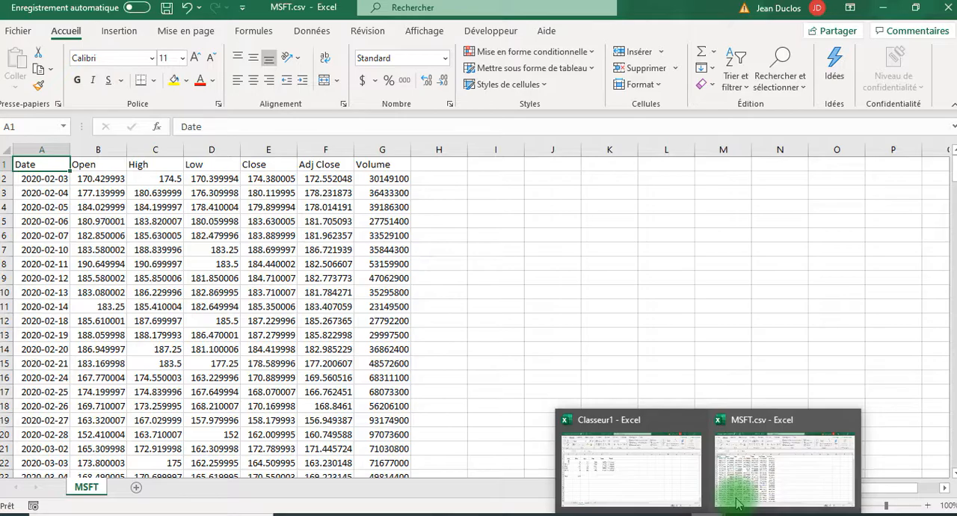
pyautogui.click(632, 470)
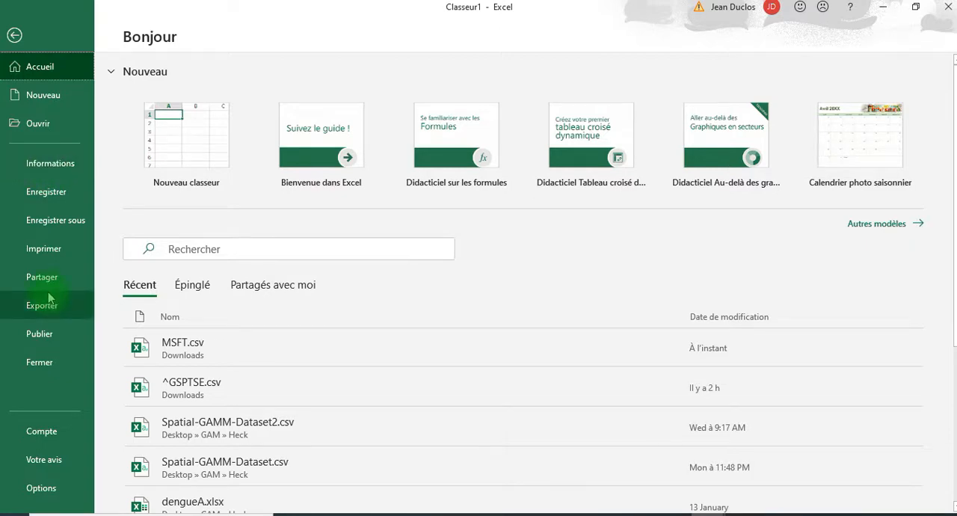
pyautogui.click(27, 124)
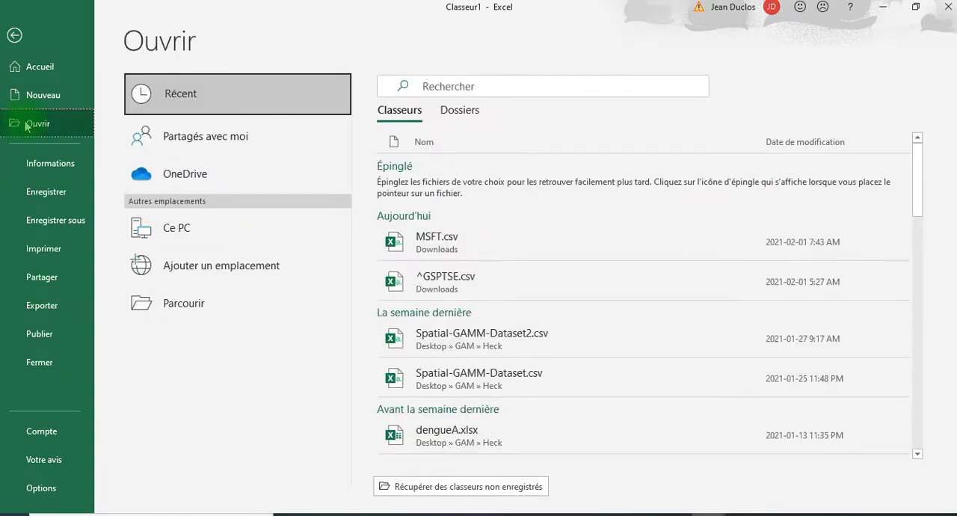
pyautogui.click(180, 310)
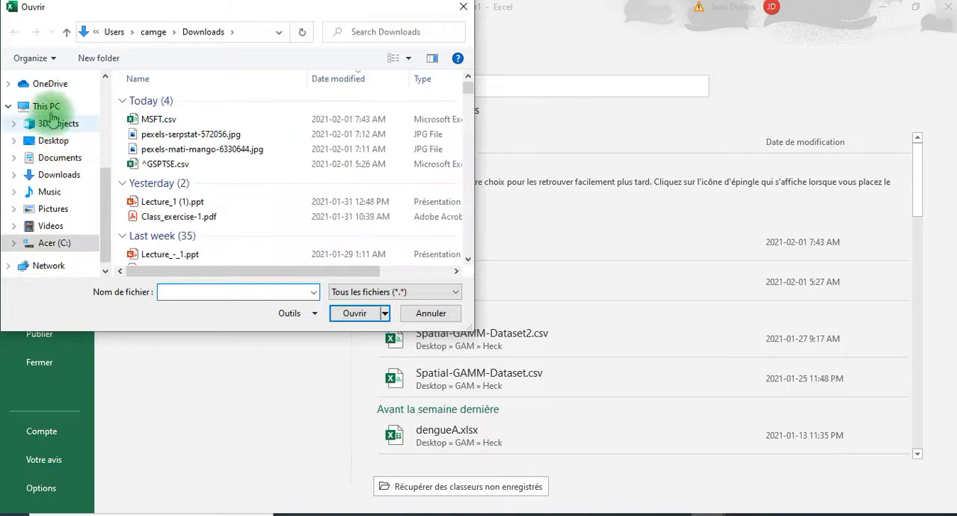
pyautogui.click(55, 176)
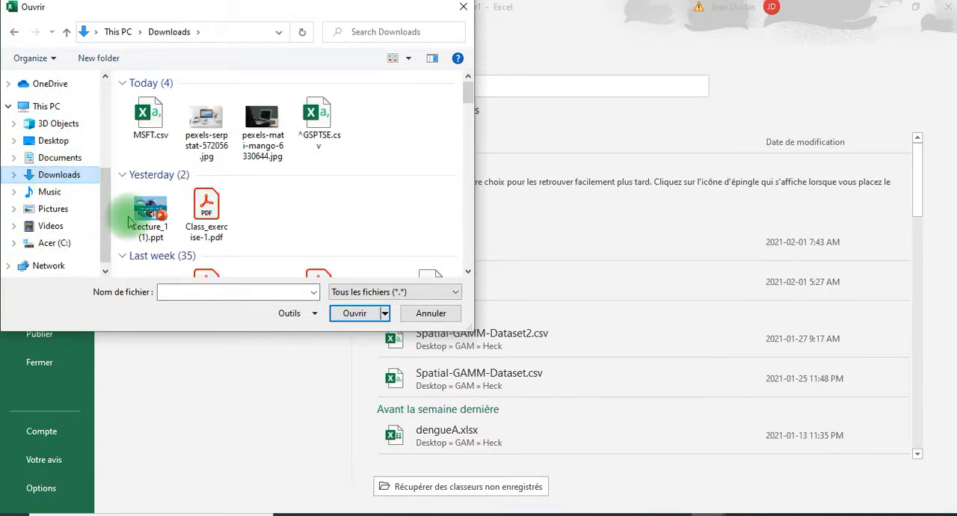
pyautogui.click(454, 293)
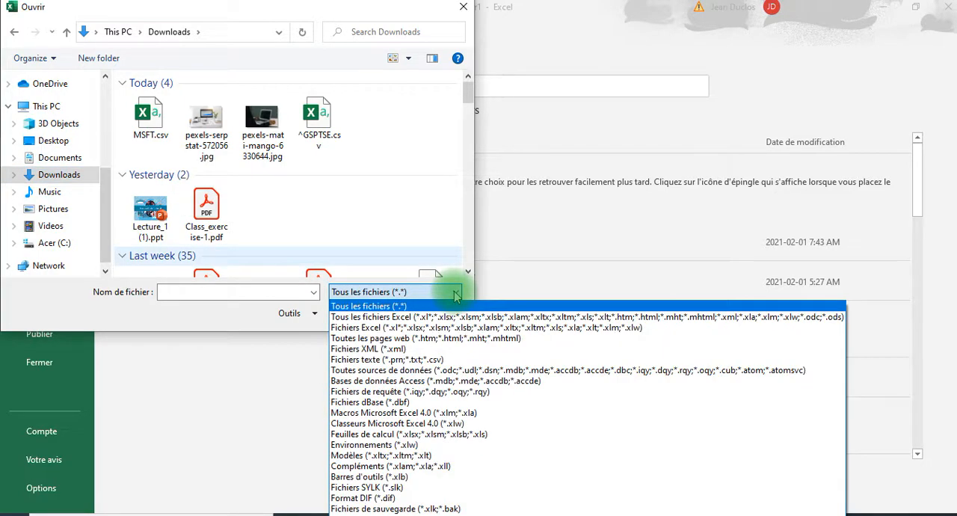
pyautogui.click(452, 306)
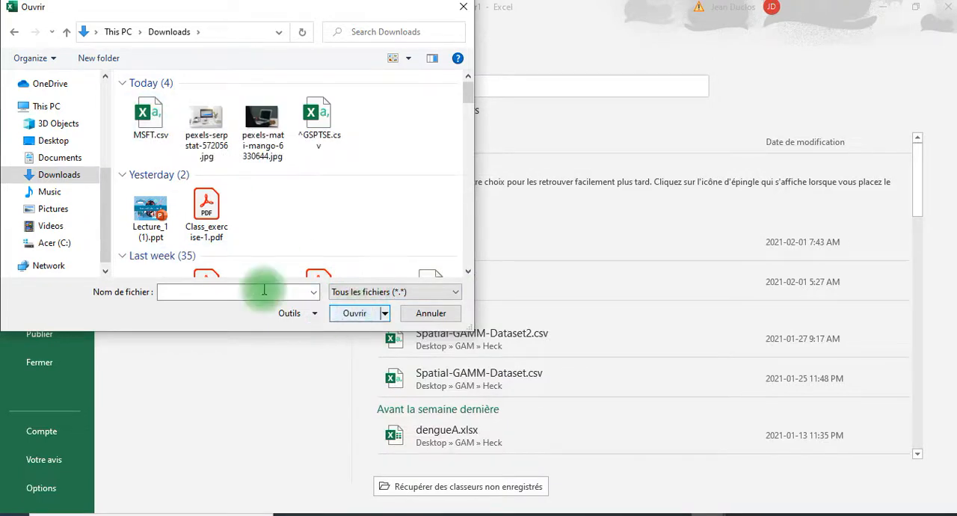
pyautogui.click(462, 9)
pyautogui.click(26, 29)
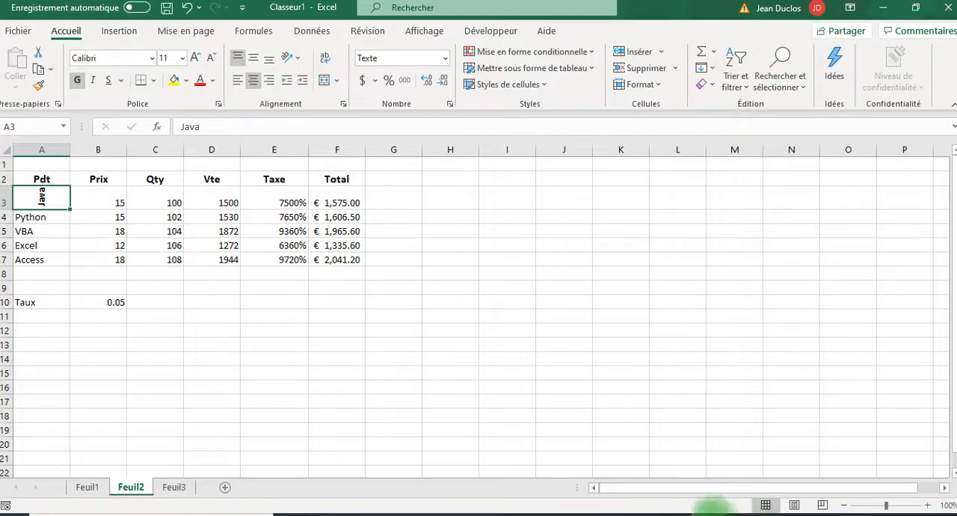
# Return to MSFT.csv and check the number formats of cells in the Date, Open and Volume columns
pyautogui.moveTo(709, 513)
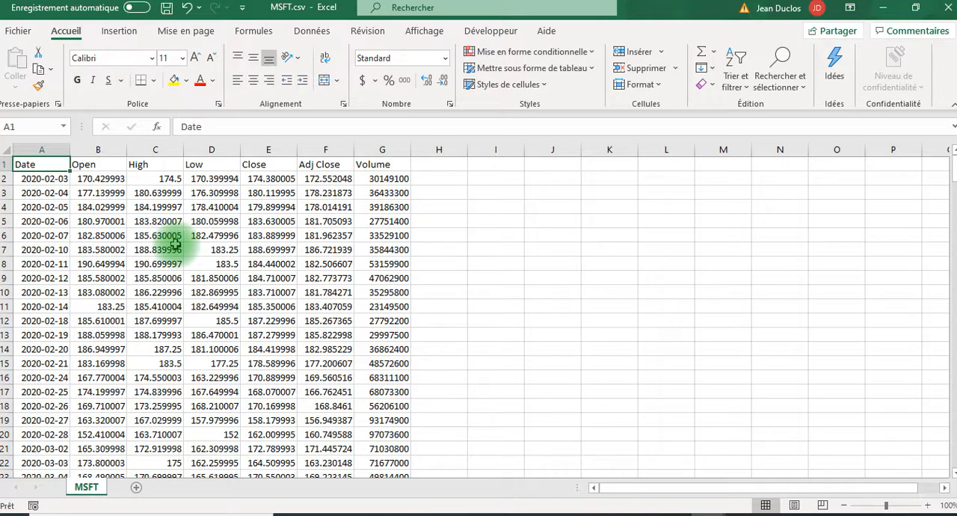
pyautogui.click(44, 179)
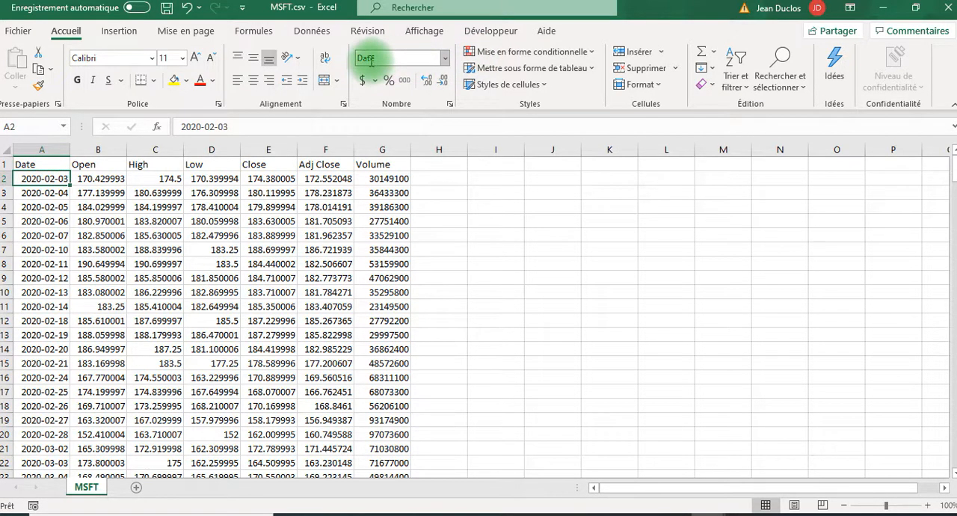
pyautogui.click(122, 179)
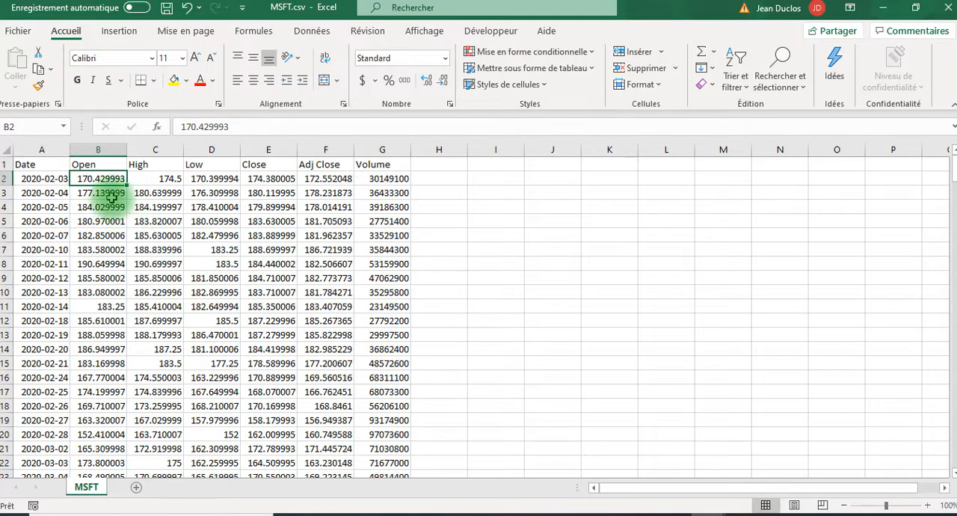
pyautogui.click(389, 207)
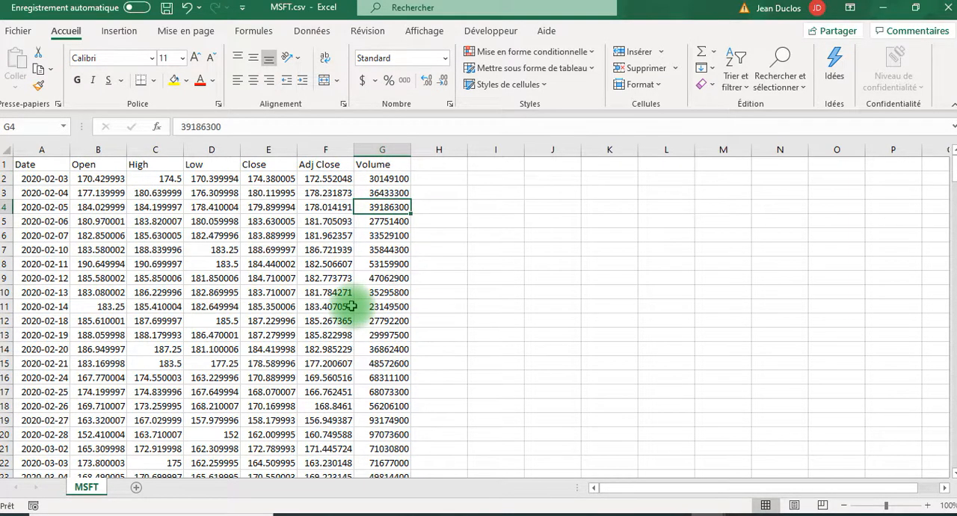
# Clear the contents of the Close column and delete the emptied column E
pyautogui.click(269, 147)
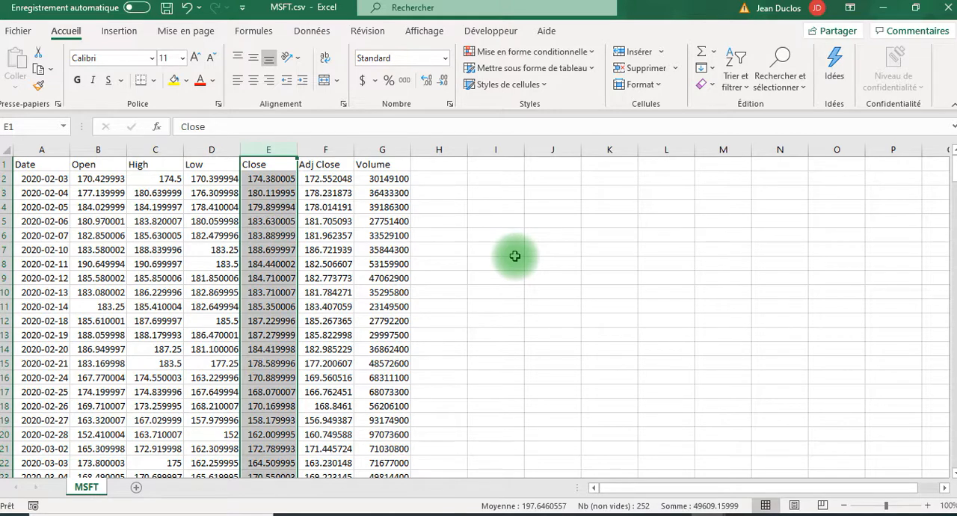
pyautogui.press('Delete')
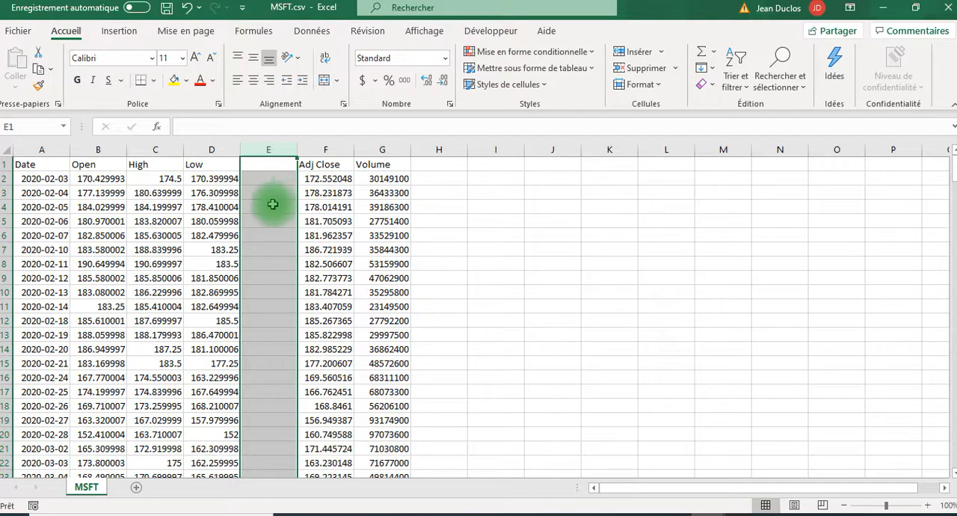
pyautogui.rightClick(274, 207)
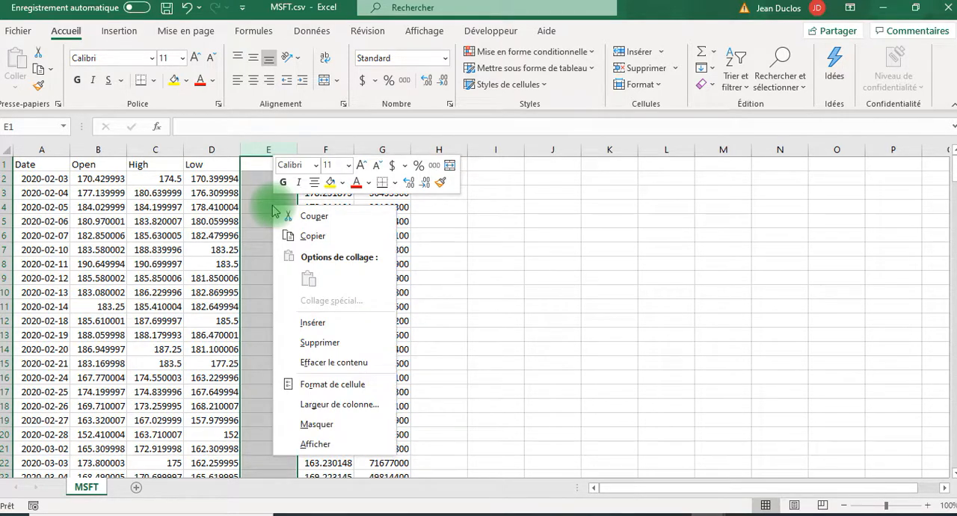
pyautogui.click(322, 344)
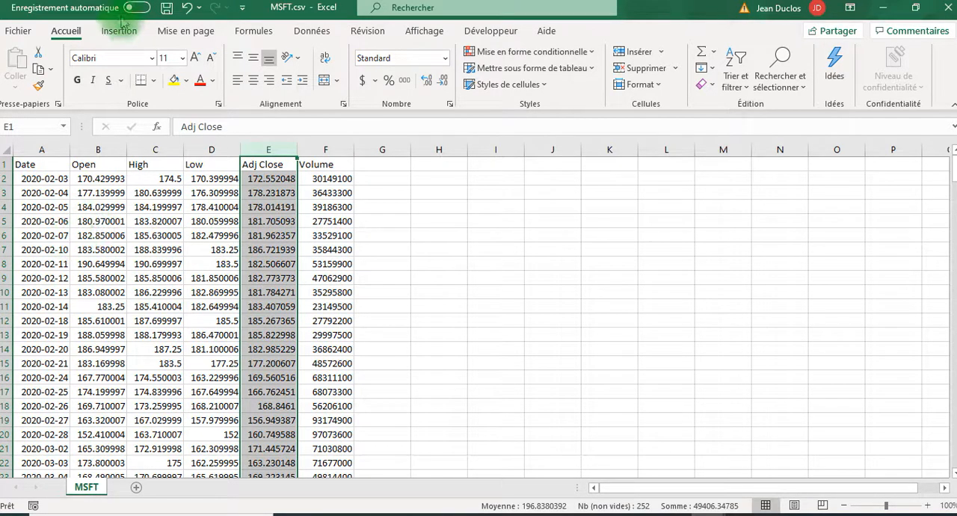
# Undo the deletion of column E and the clearing of the Close values
pyautogui.click(187, 7)
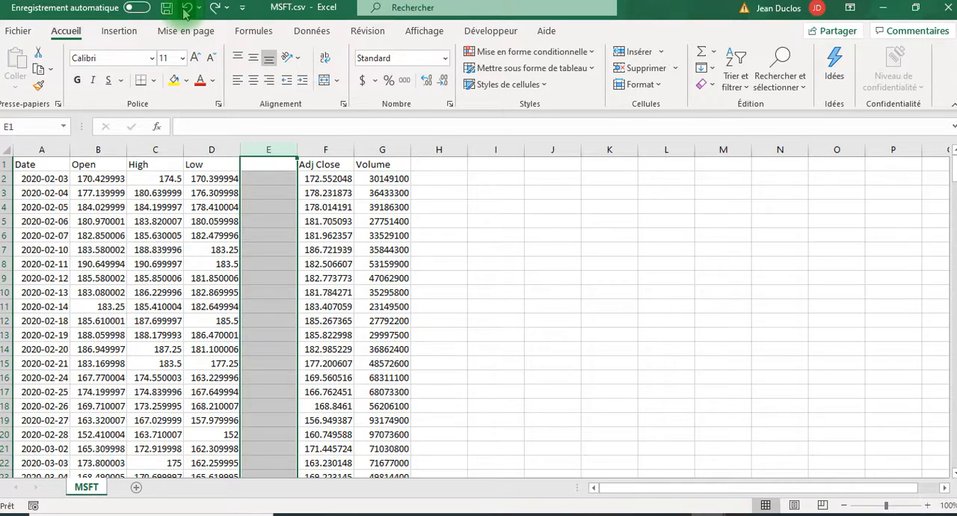
pyautogui.click(187, 8)
pyautogui.click(266, 207)
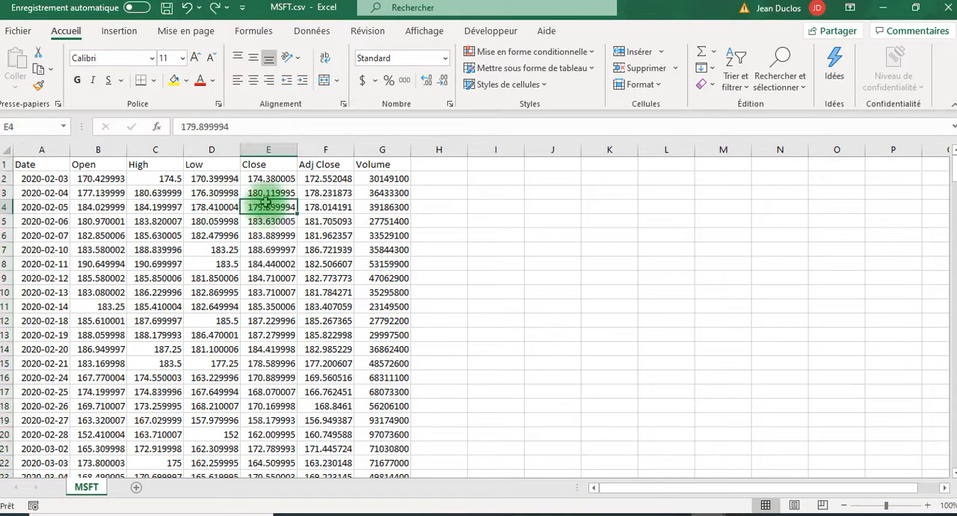
# Hide the Close, High and Low columns along with rows 6 to 9
pyautogui.click(267, 150)
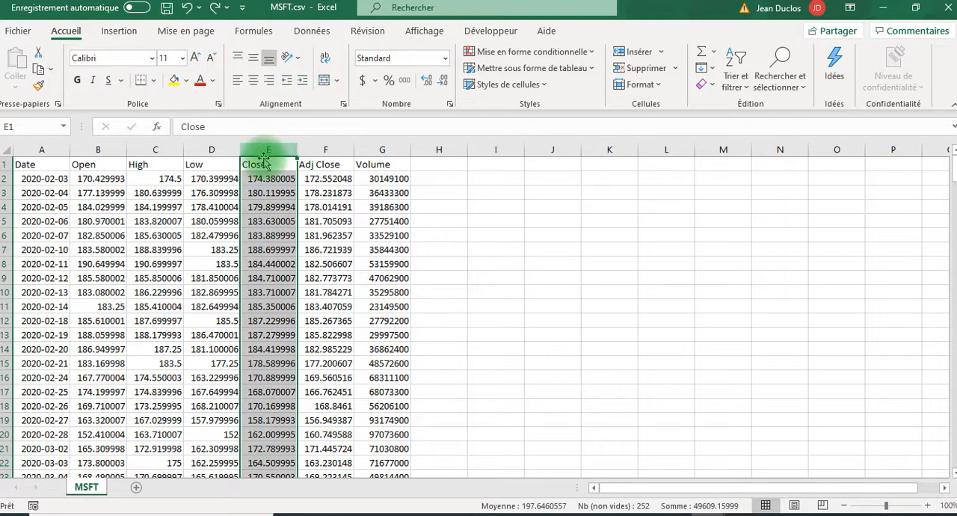
pyautogui.rightClick(269, 153)
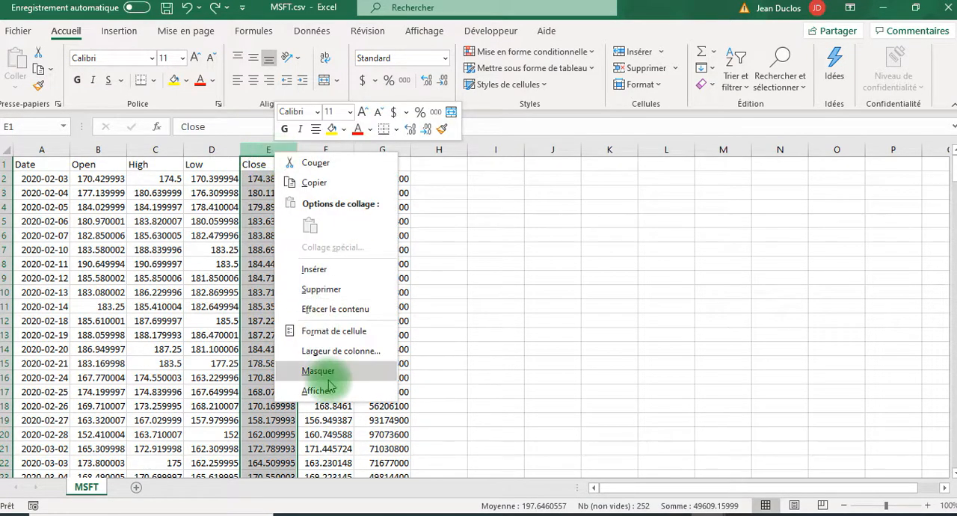
pyautogui.click(307, 371)
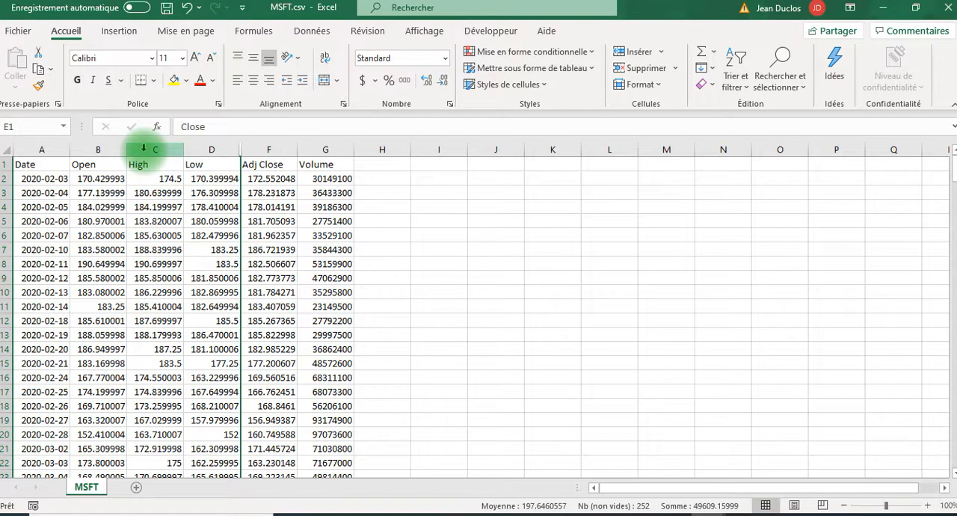
pyautogui.moveTo(172, 150); pyautogui.dragTo(206, 149)
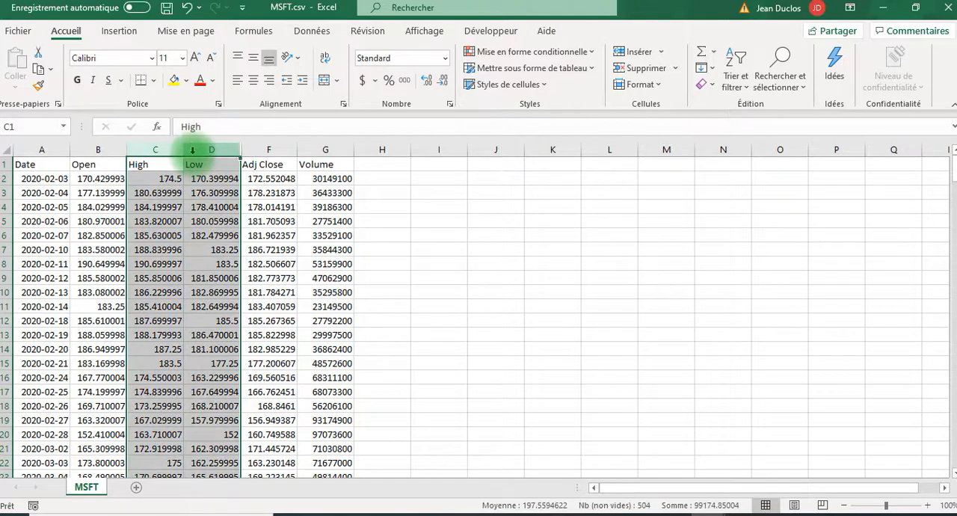
pyautogui.rightClick(194, 154)
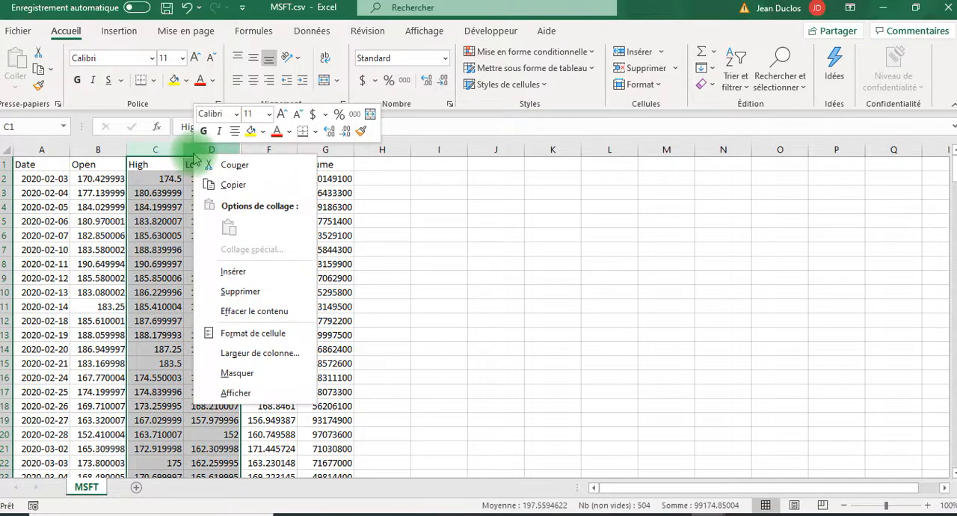
pyautogui.click(237, 373)
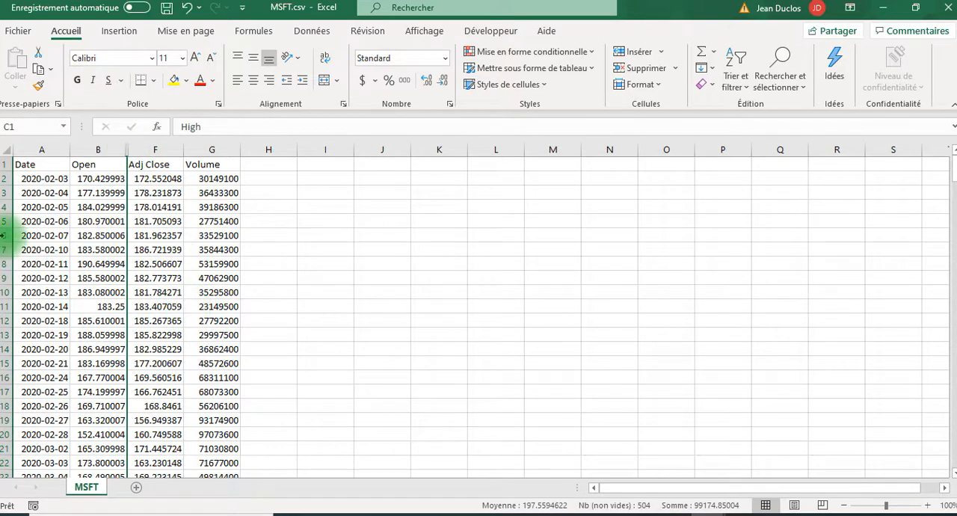
pyautogui.moveTo(4, 235); pyautogui.dragTo(6, 278)
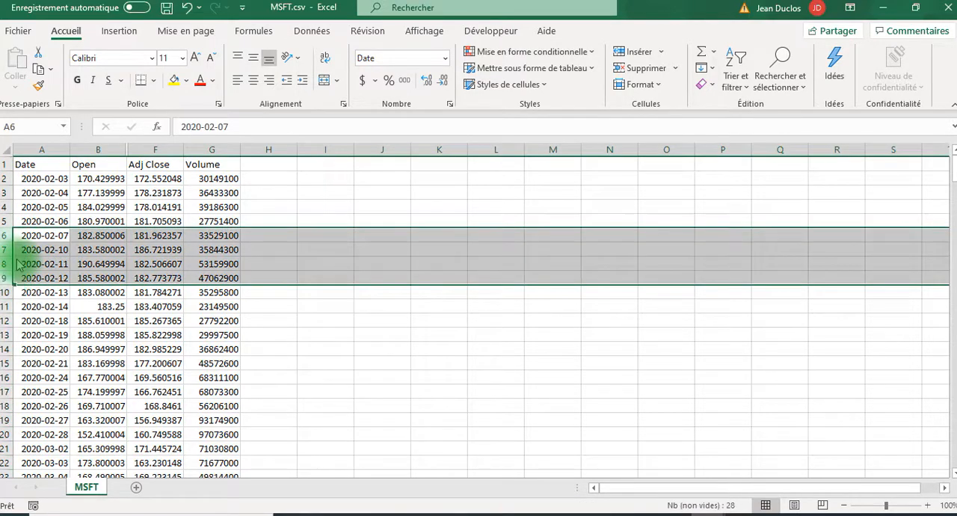
pyautogui.hotkey('ctrl', '9')
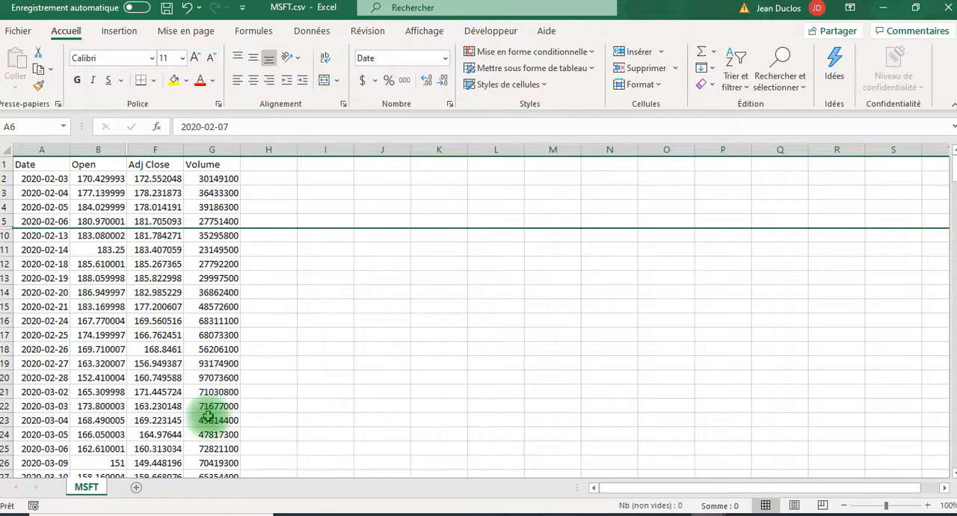
# Unhide the Close column and the Low column between the Open and Adj Close columns
pyautogui.rightClick(128, 149)
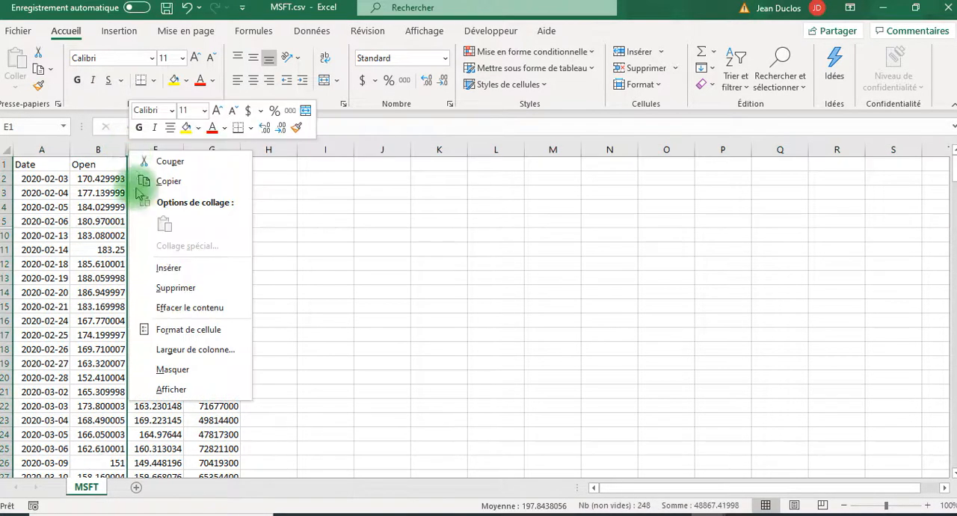
pyautogui.click(175, 393)
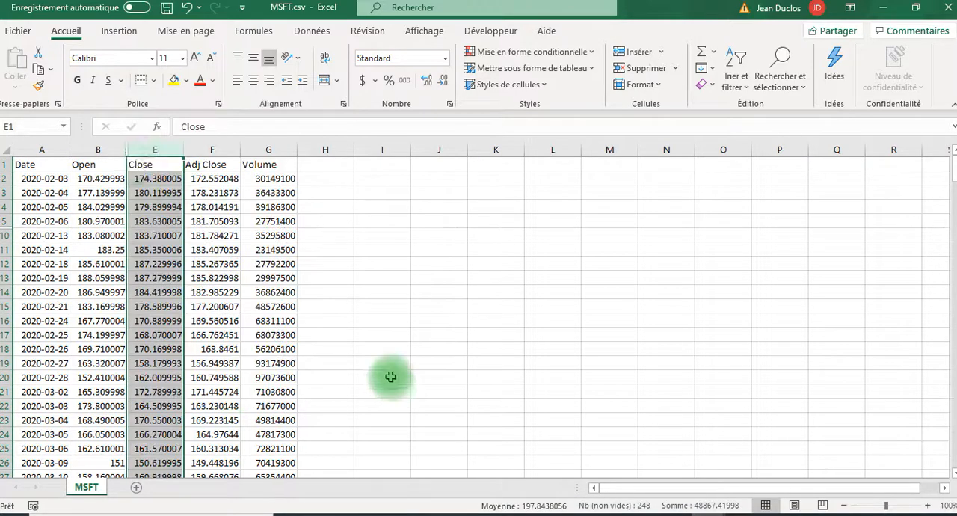
pyautogui.rightClick(122, 149)
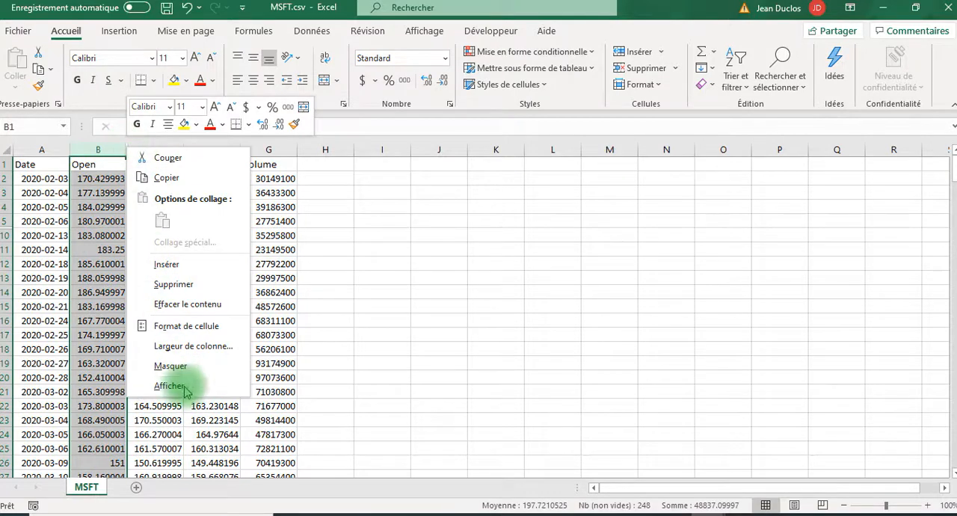
pyautogui.click(98, 157)
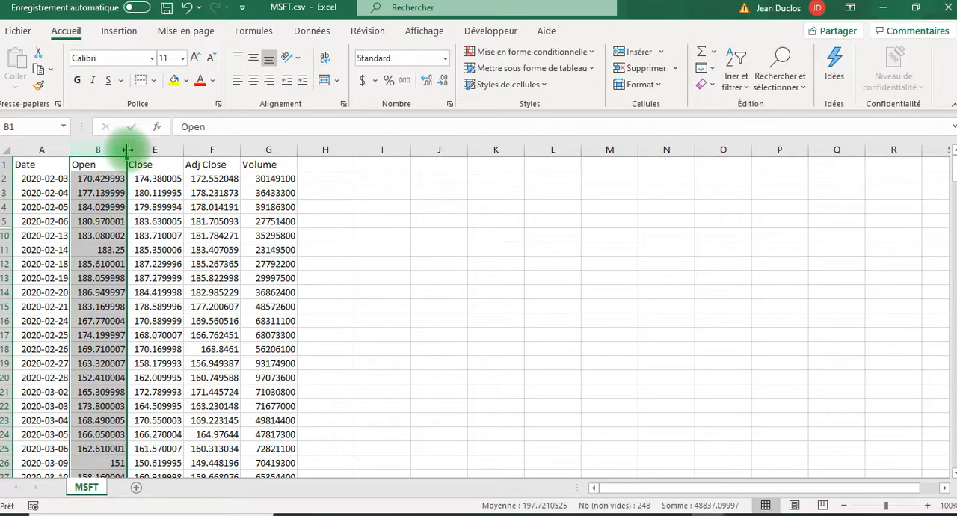
pyautogui.rightClick(128, 149)
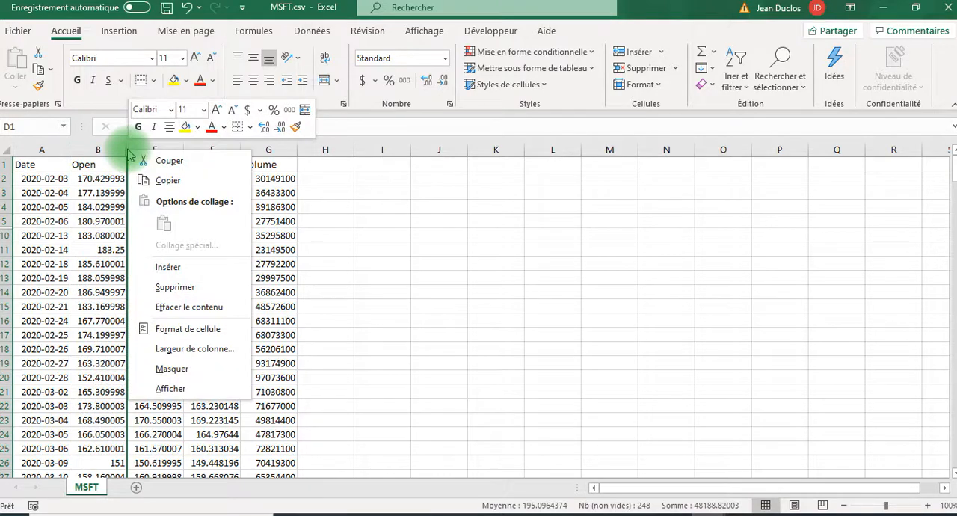
pyautogui.click(179, 388)
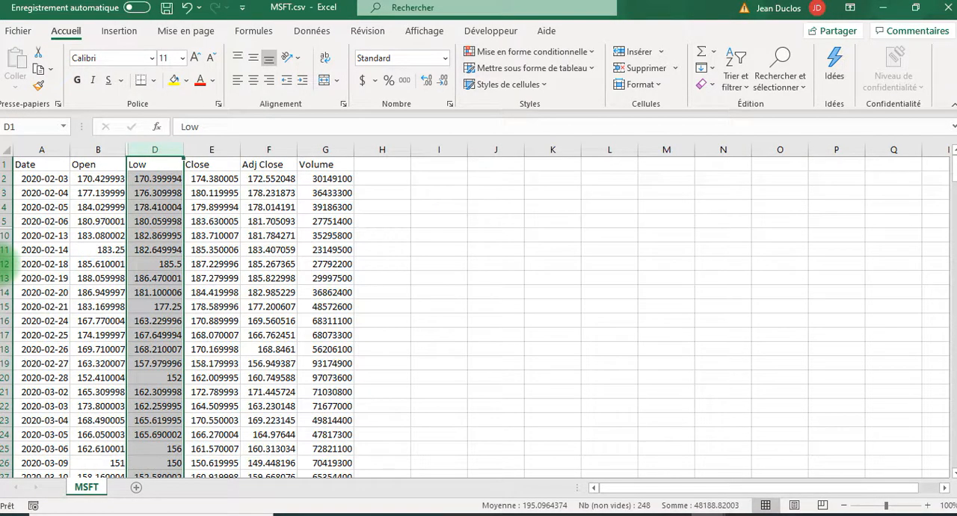
# Unhide the hidden rows between rows 5 and 10, starting with row 9
pyautogui.rightClick(7, 228)
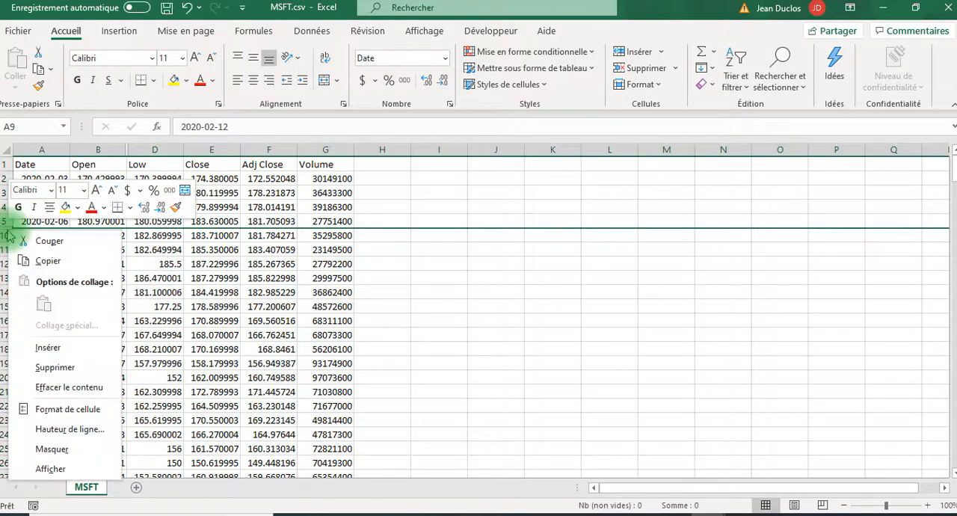
pyautogui.click(60, 468)
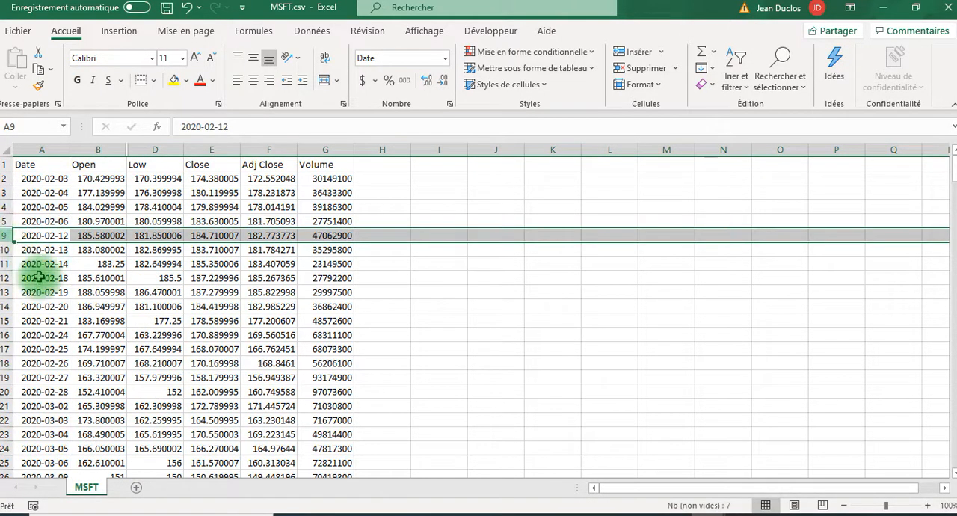
pyautogui.rightClick(7, 228)
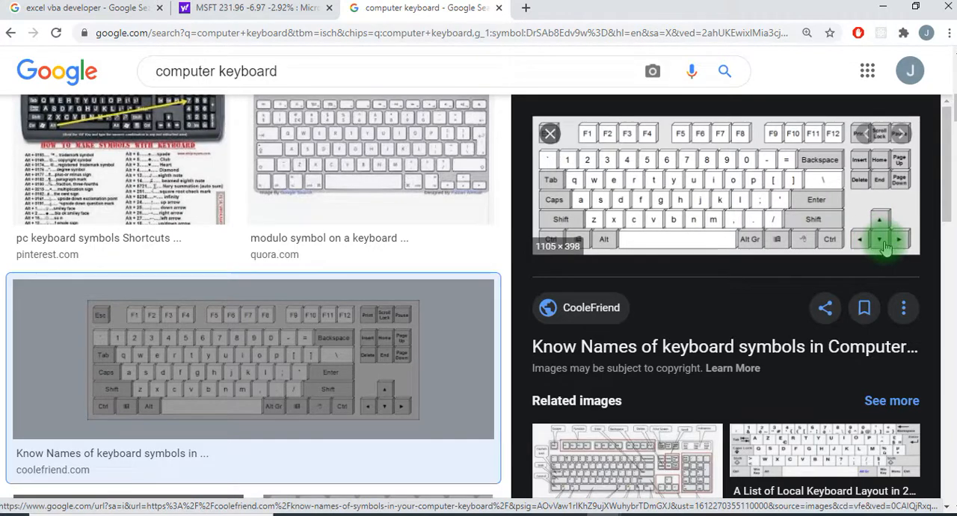
# Switch from the browser to MSFT.csv and jump from cell E2 to the last filled cell of the Close column
pyautogui.moveTo(706, 514)
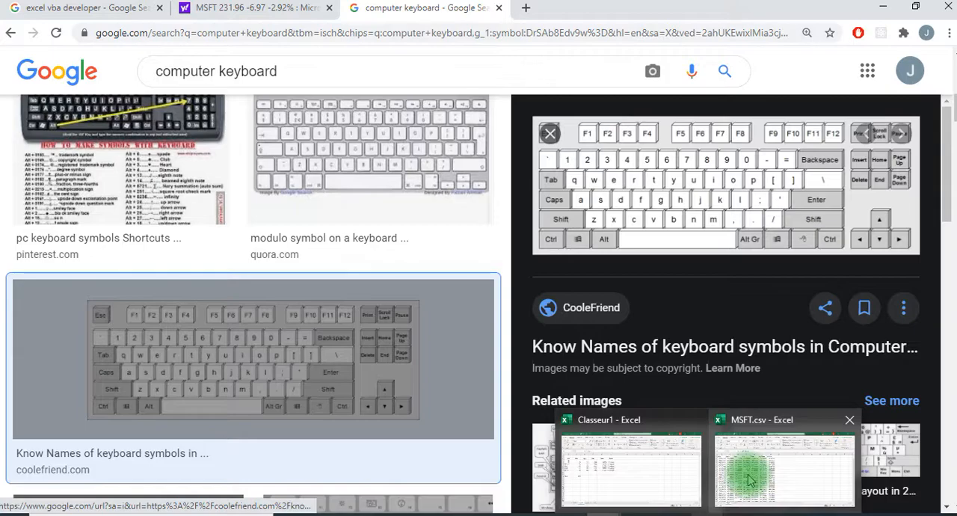
pyautogui.click(750, 479)
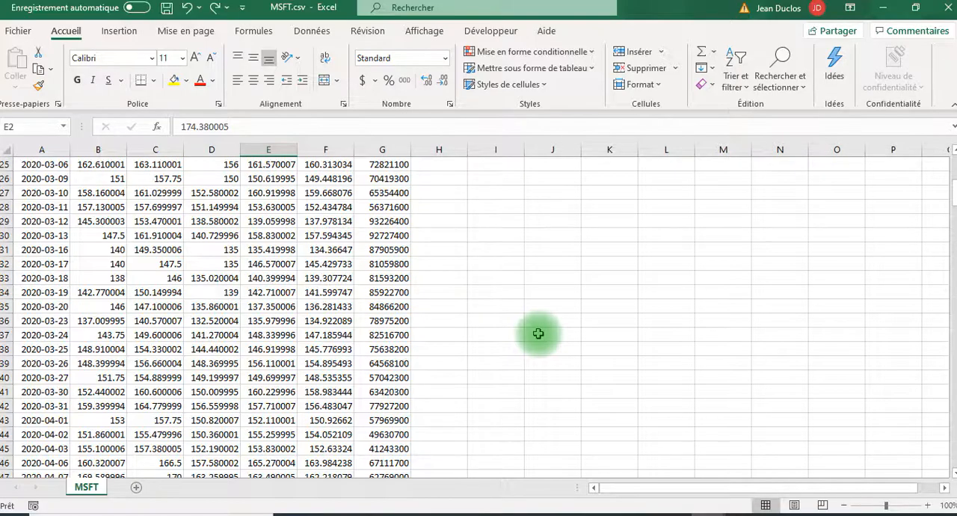
pyautogui.scroll(8, 331, 253)
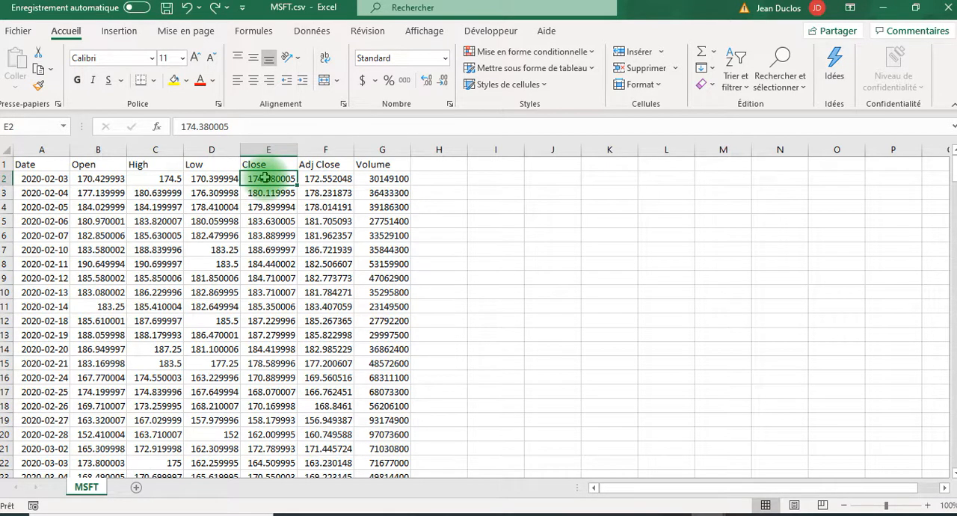
pyautogui.hotkey('ctrl', 'Down')
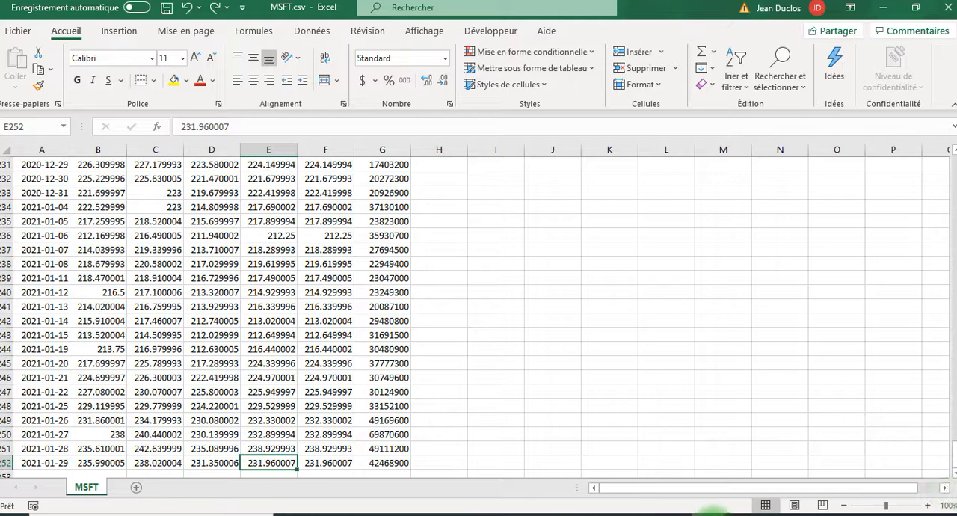
# Switch to the browser and look at the arrow keys in the computer keyboard image
pyautogui.moveTo(706, 512)
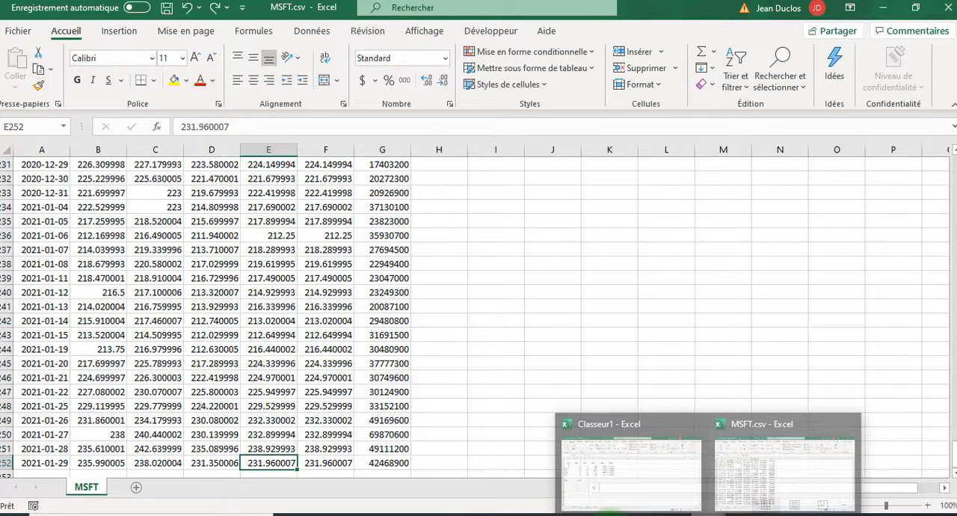
pyautogui.moveTo(609, 513)
pyautogui.click(680, 471)
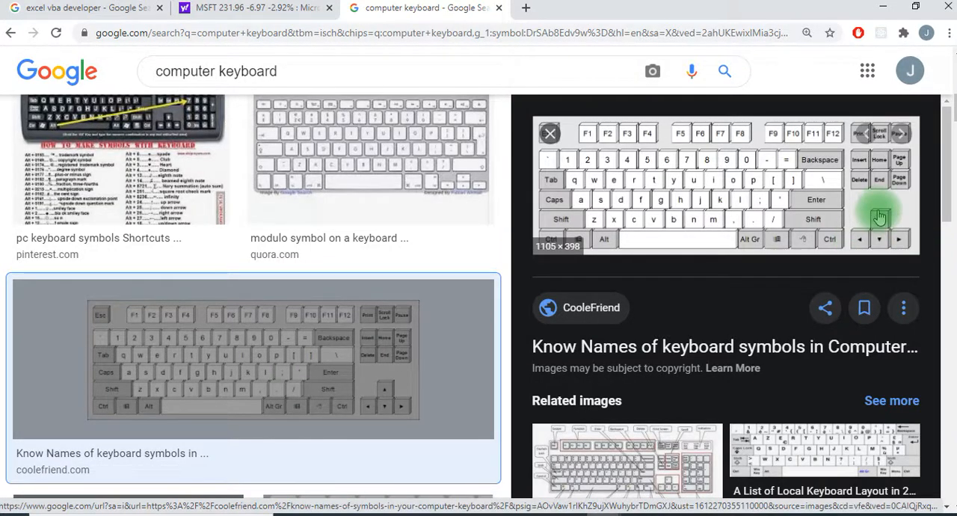
# Return to MSFT.csv, go to the last row's Volume value, then to A1 and the last header cell, G1
pyautogui.moveTo(710, 514)
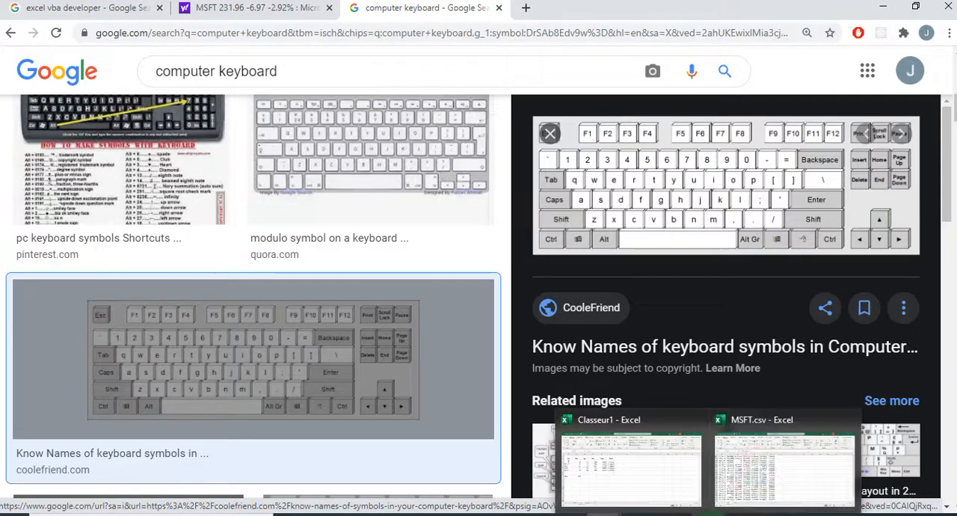
pyautogui.click(780, 473)
pyautogui.press('Right')
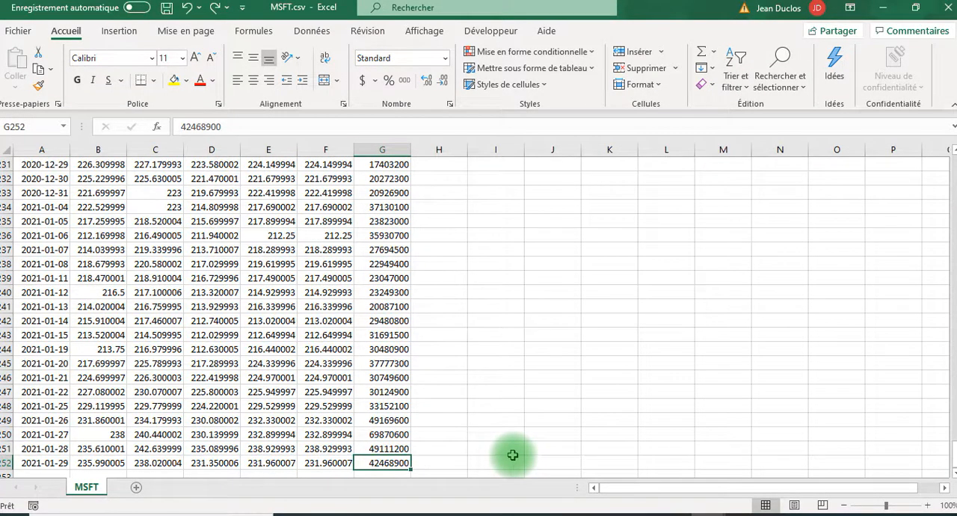
pyautogui.press('Home')
pyautogui.hotkey('ctrl', 'Home')
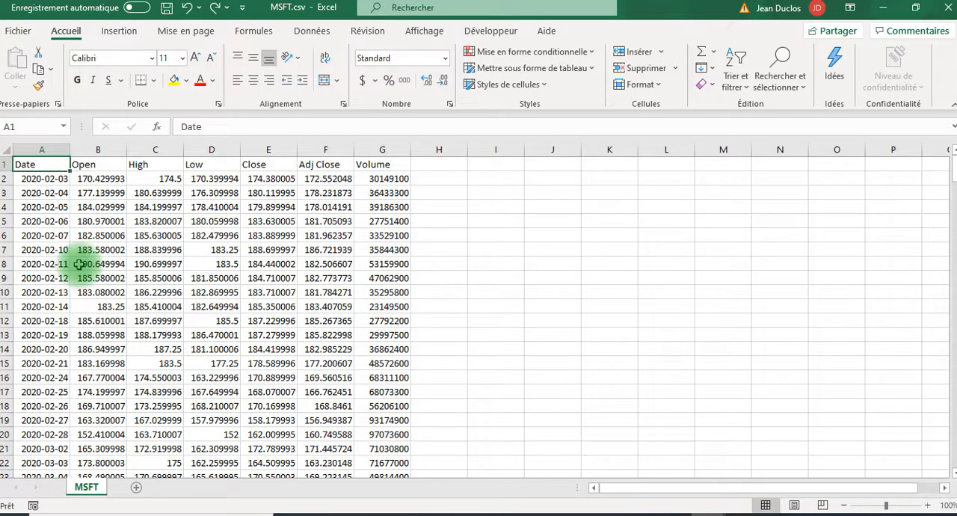
pyautogui.hotkey('ctrl', 'Right')
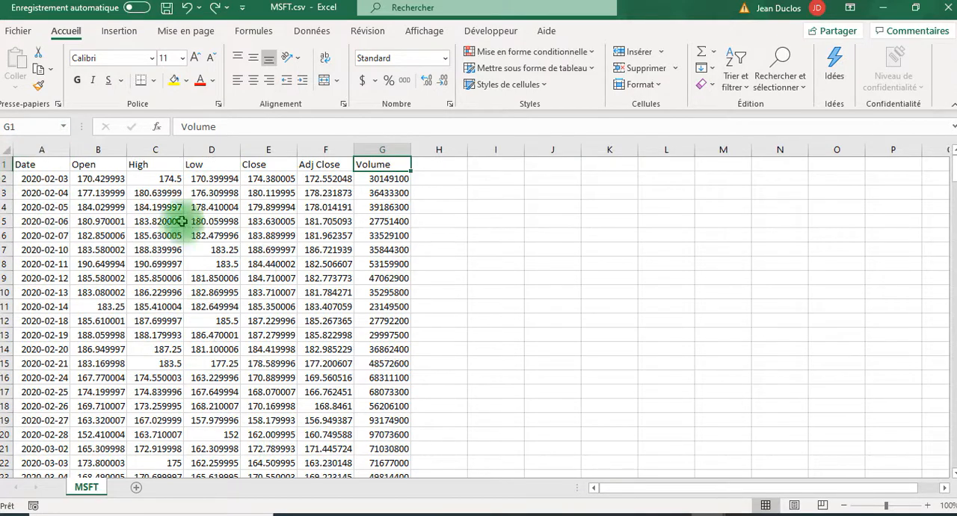
# Copy the entire MSFT sheet and paste it at A1 of a newly added sheet
pyautogui.click(8, 151)
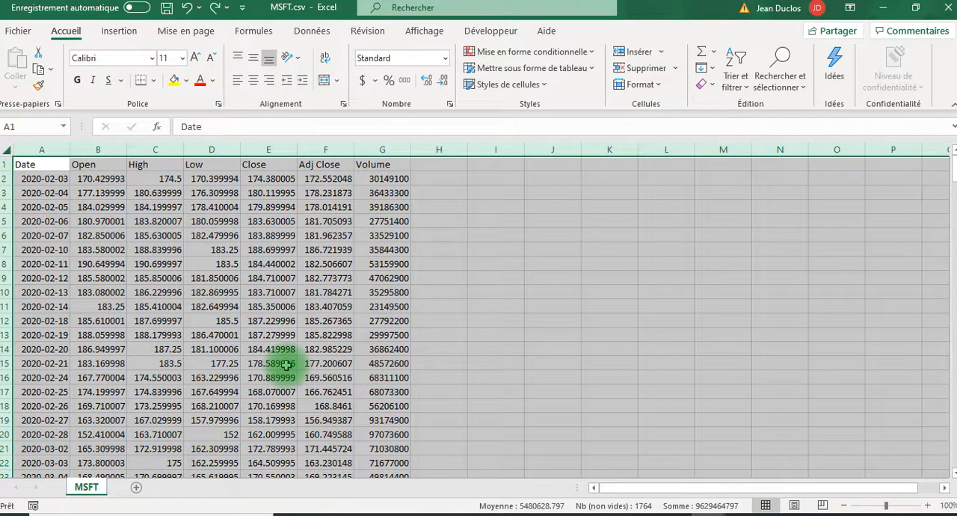
pyautogui.hotkey('ctrl', 'c')
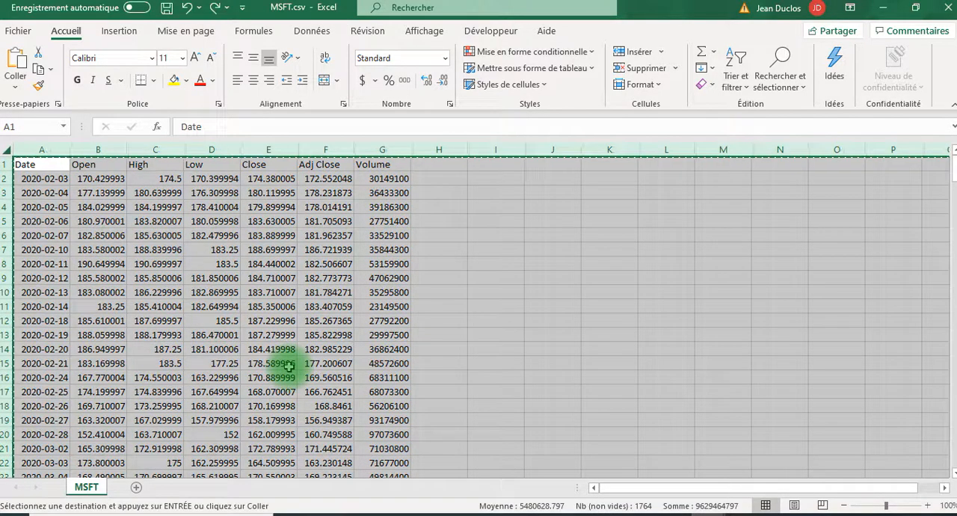
pyautogui.click(136, 488)
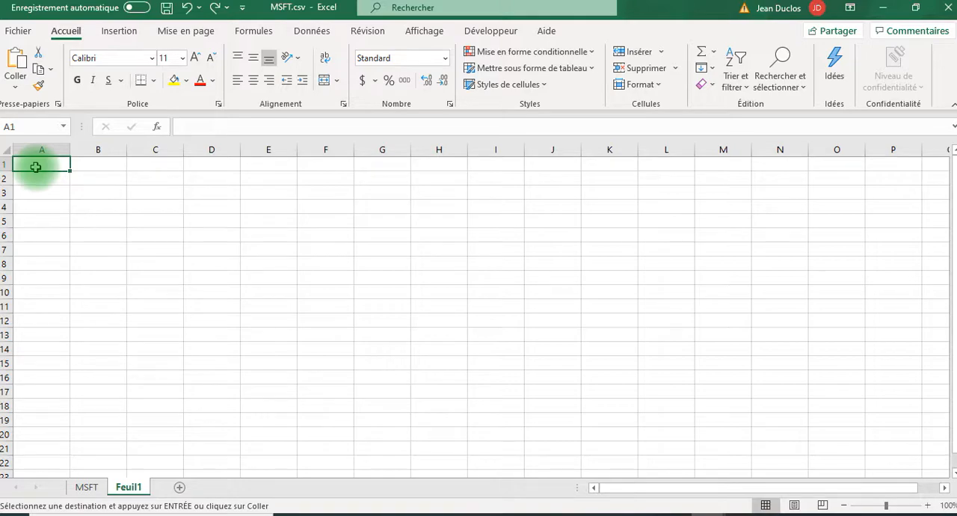
pyautogui.hotkey('ctrl', 'v')
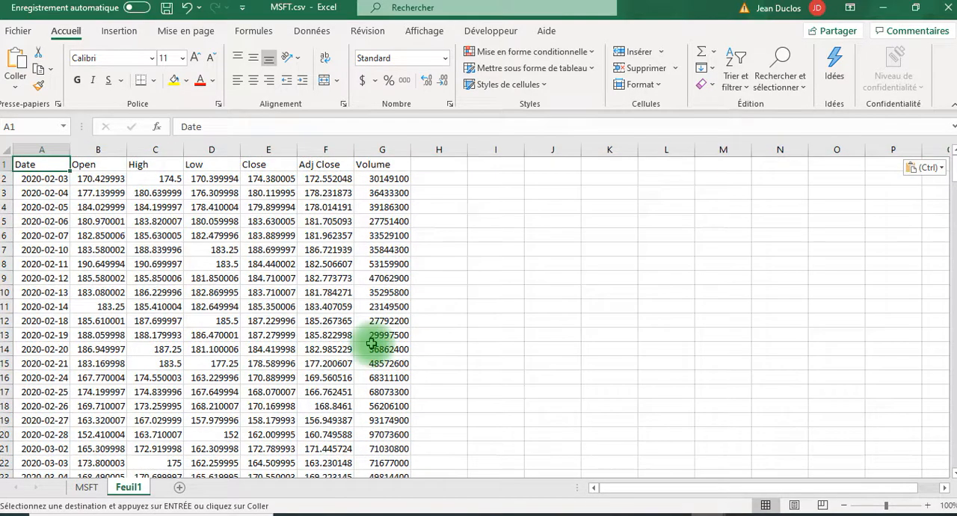
# Rename the Feuil1 sheet as Apple
pyautogui.click(127, 488)
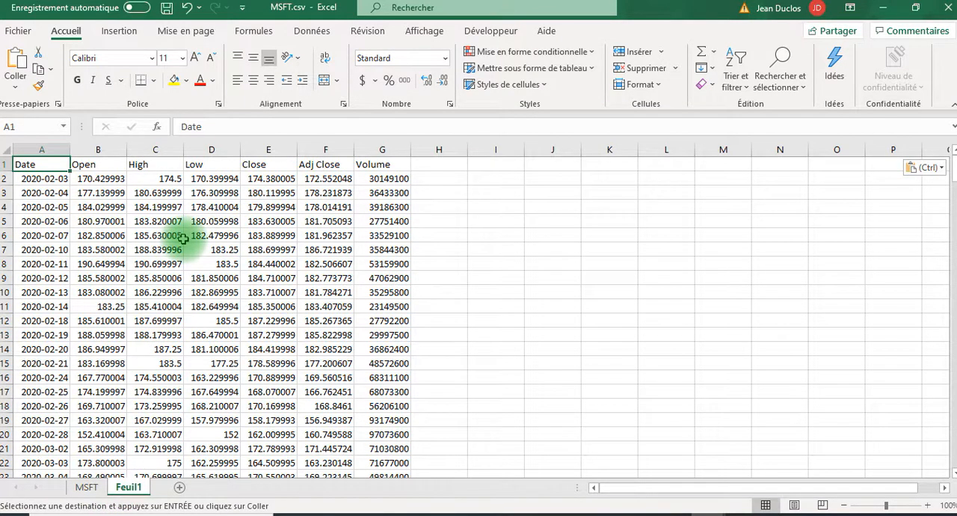
pyautogui.rightClick(129, 490)
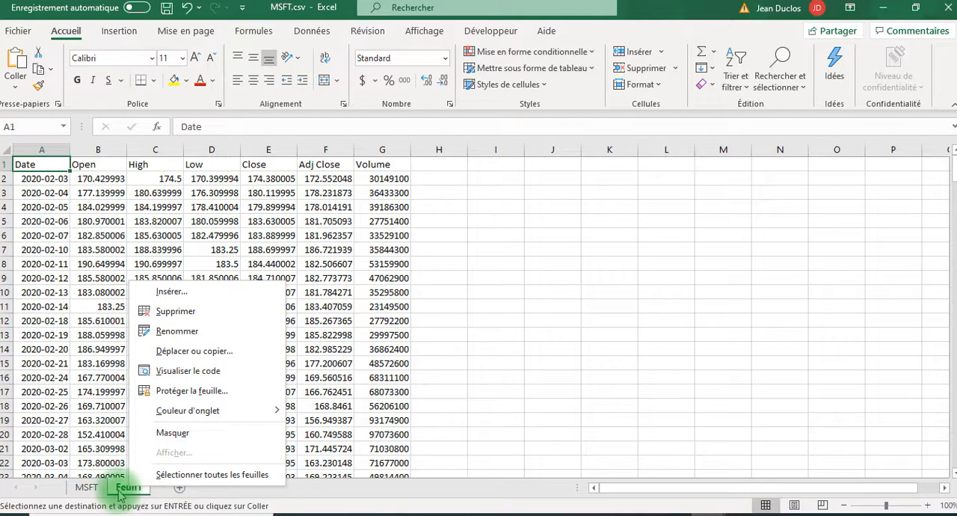
pyautogui.click(126, 492)
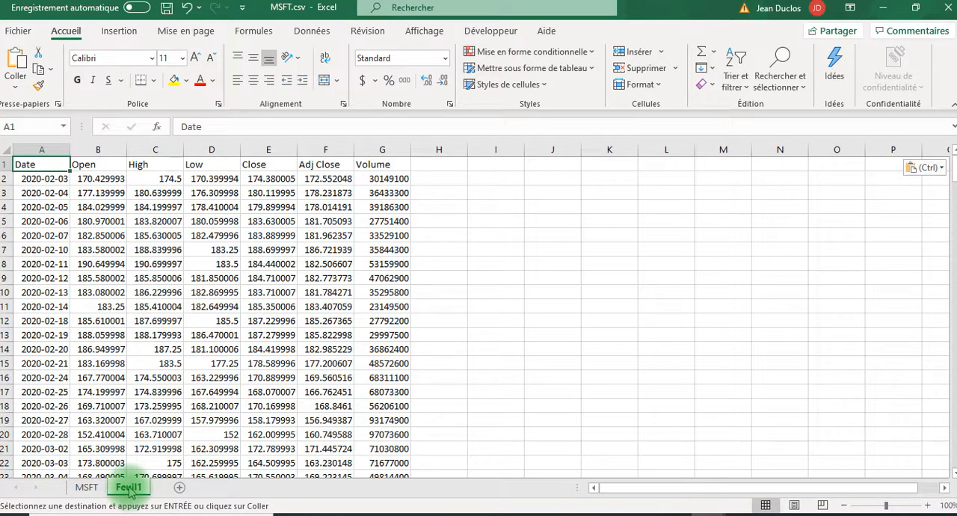
pyautogui.doubleClick(130, 487)
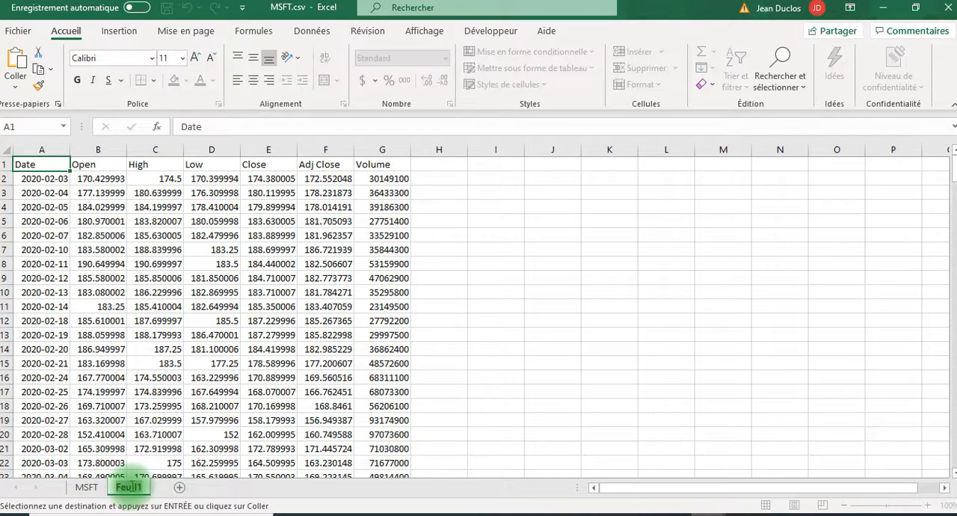
pyautogui.write('Appl')
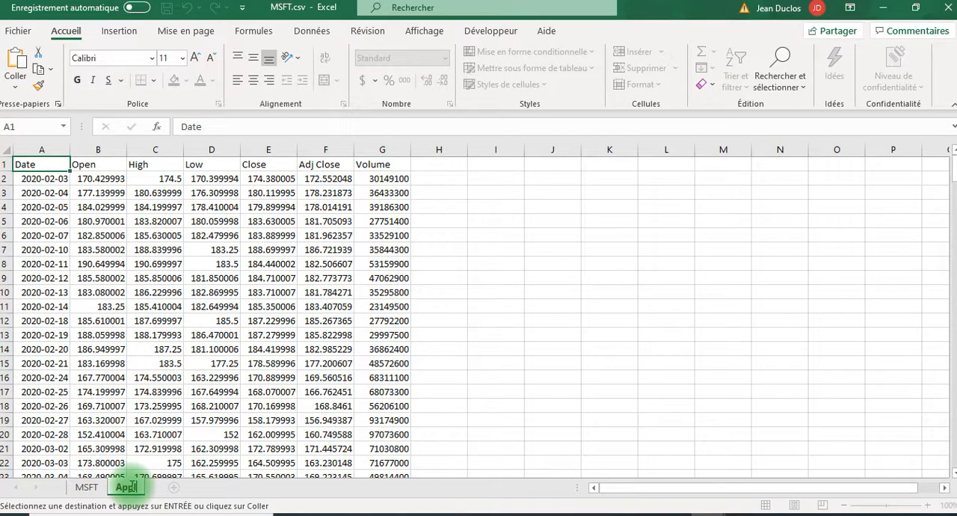
pyautogui.write('e')
pyautogui.press('Return')
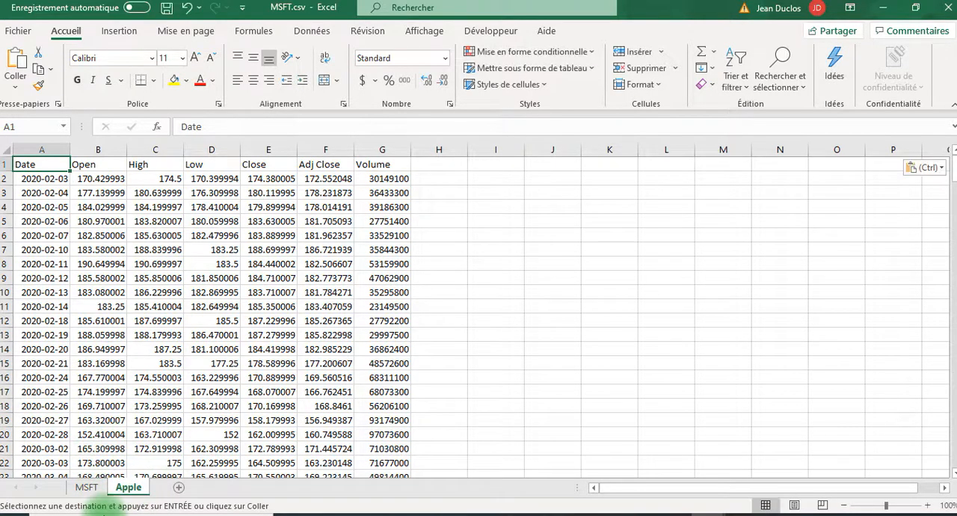
# Add a new sheet after Apple and name it BestBuy
pyautogui.click(177, 488)
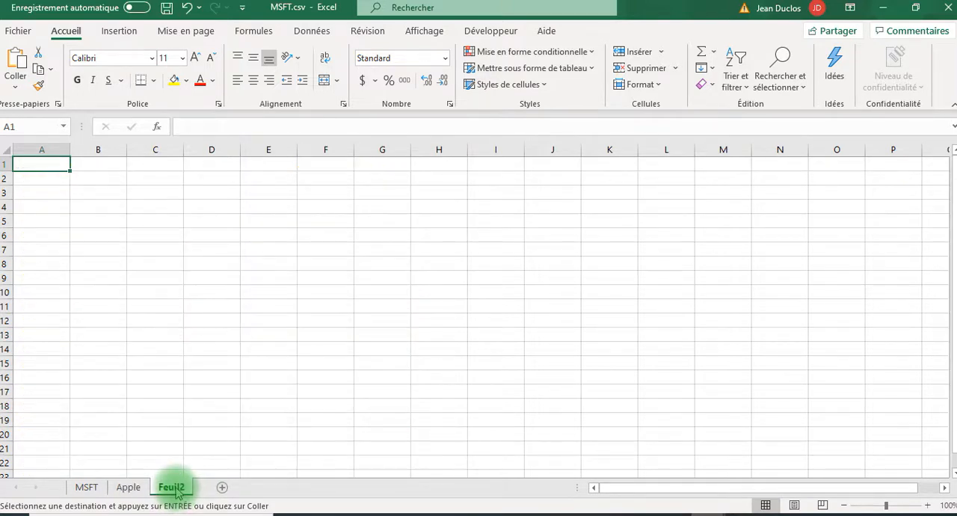
pyautogui.doubleClick(177, 488)
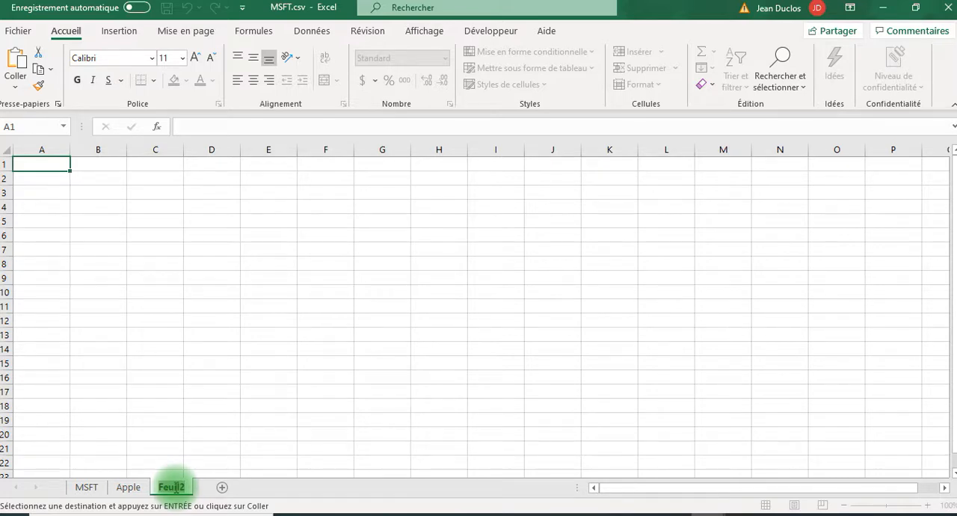
pyautogui.write('Best')
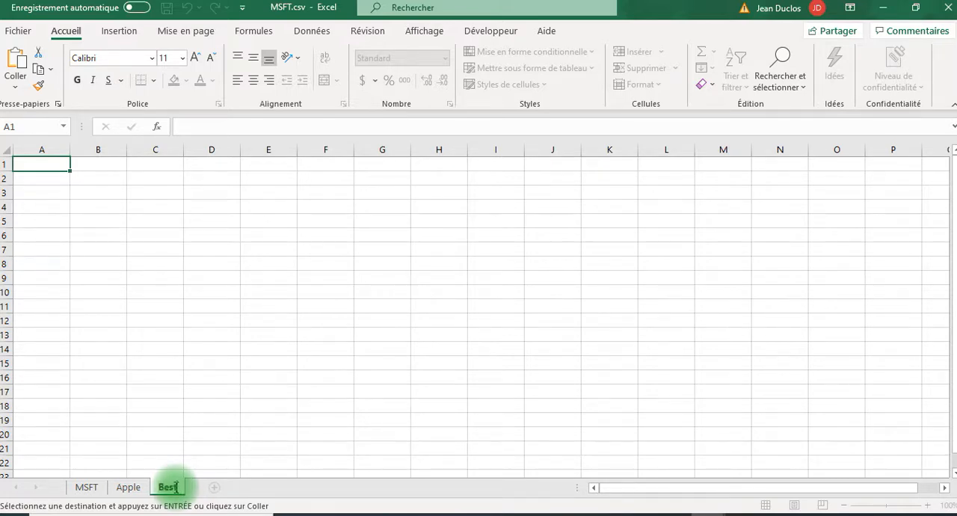
pyautogui.write('Buy')
pyautogui.press('Return')
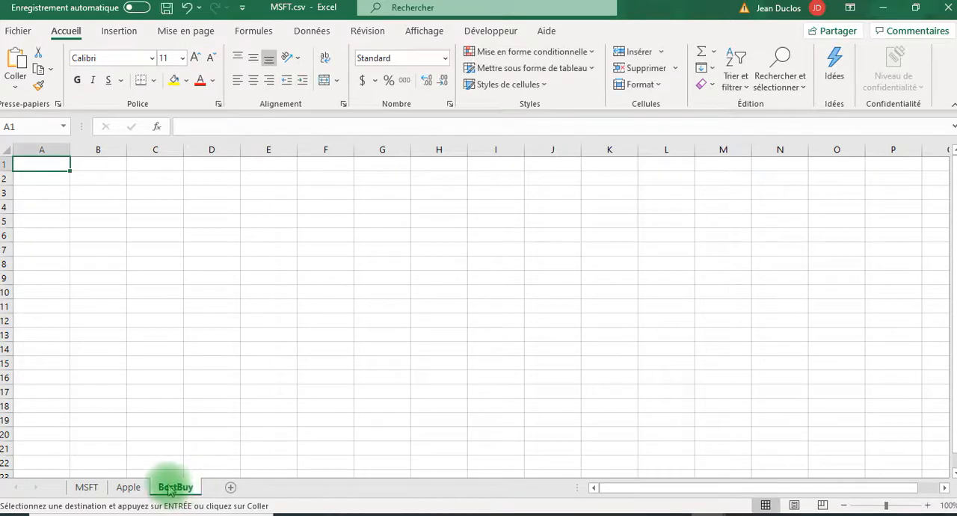
# Set the MSFT sheet's tab colour to the standard dark red
pyautogui.click(86, 486)
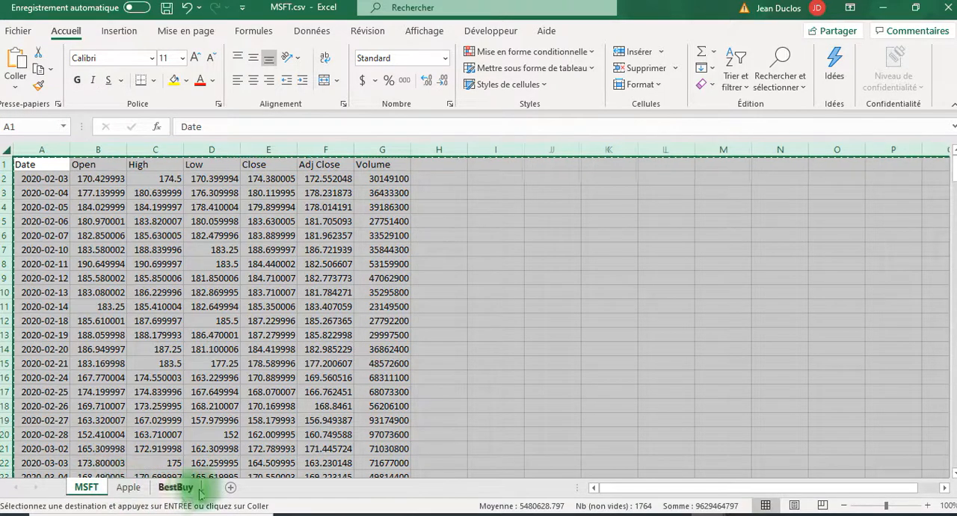
pyautogui.click(131, 491)
pyautogui.click(83, 487)
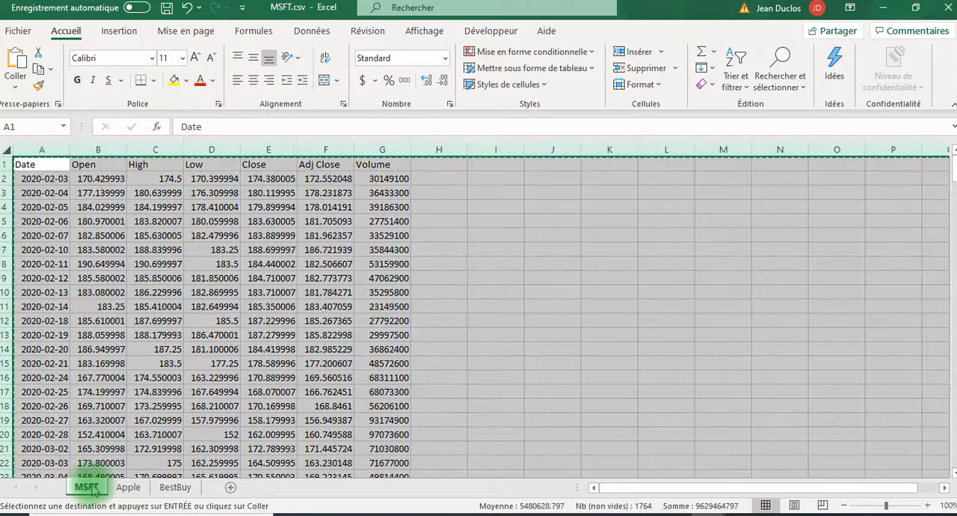
pyautogui.rightClick(93, 491)
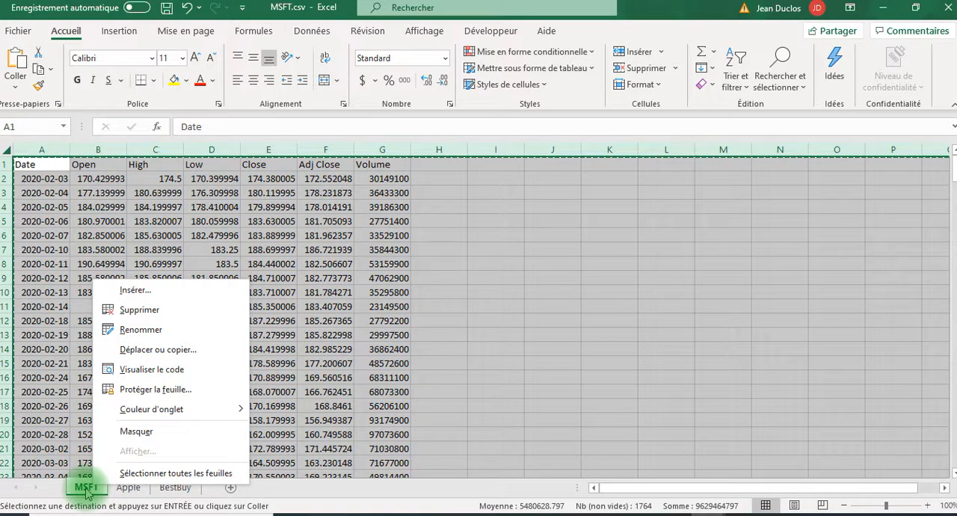
pyautogui.moveTo(199, 411)
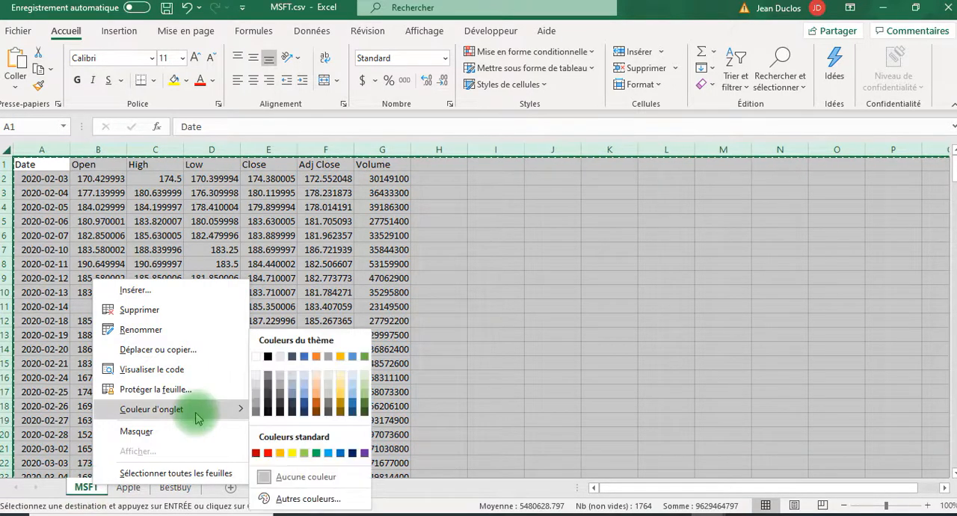
pyautogui.click(255, 453)
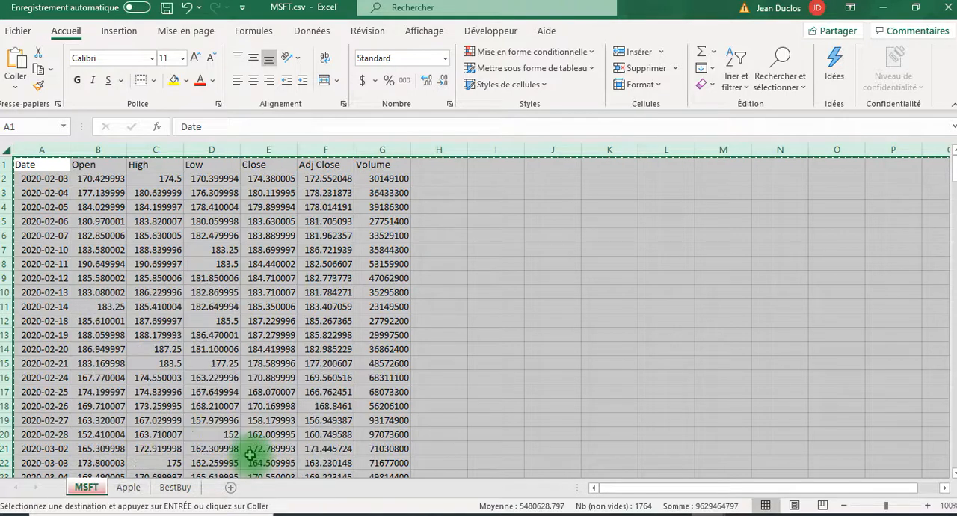
# Set the Apple sheet's tab colour to the darkest blue shade in the theme colours
pyautogui.click(134, 490)
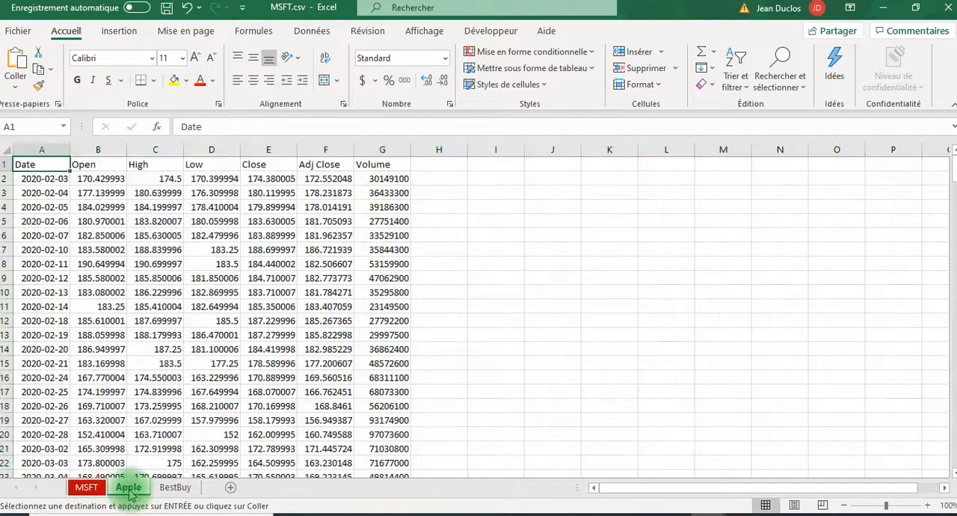
pyautogui.rightClick(130, 490)
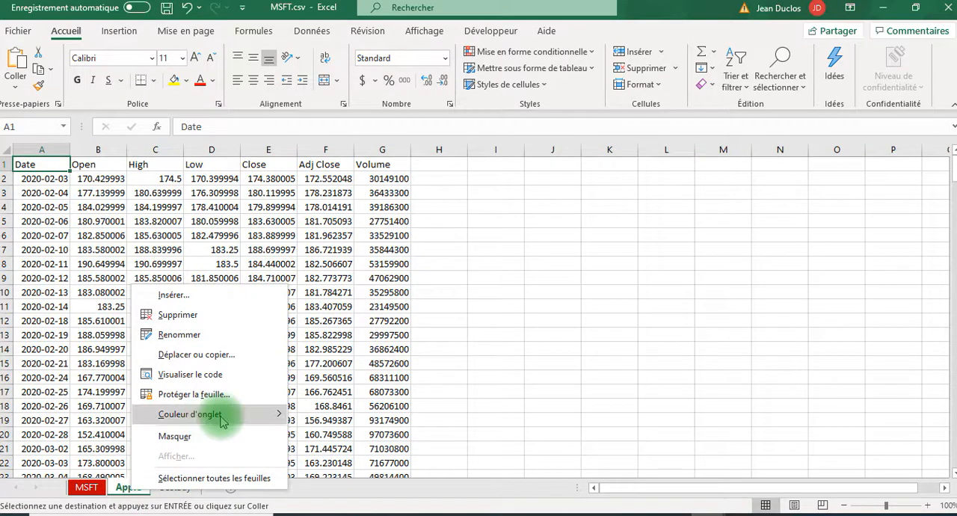
pyautogui.moveTo(217, 416)
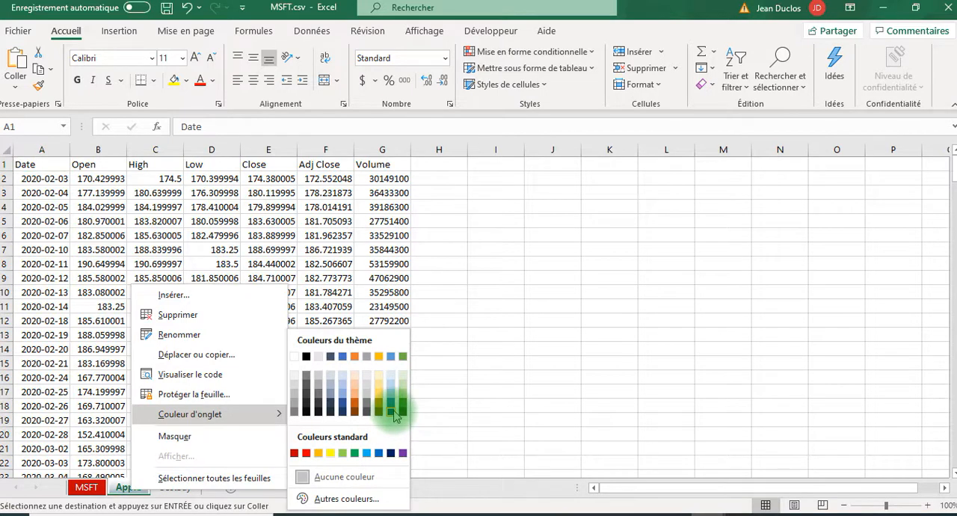
pyautogui.click(391, 411)
# Set the BestBuy sheet's tab colour to the standard orange
pyautogui.click(176, 487)
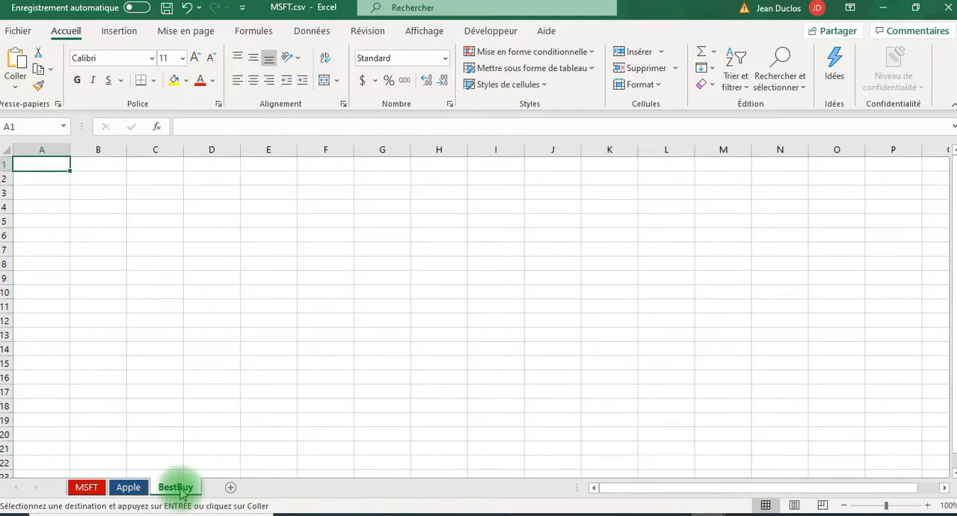
pyautogui.rightClick(181, 493)
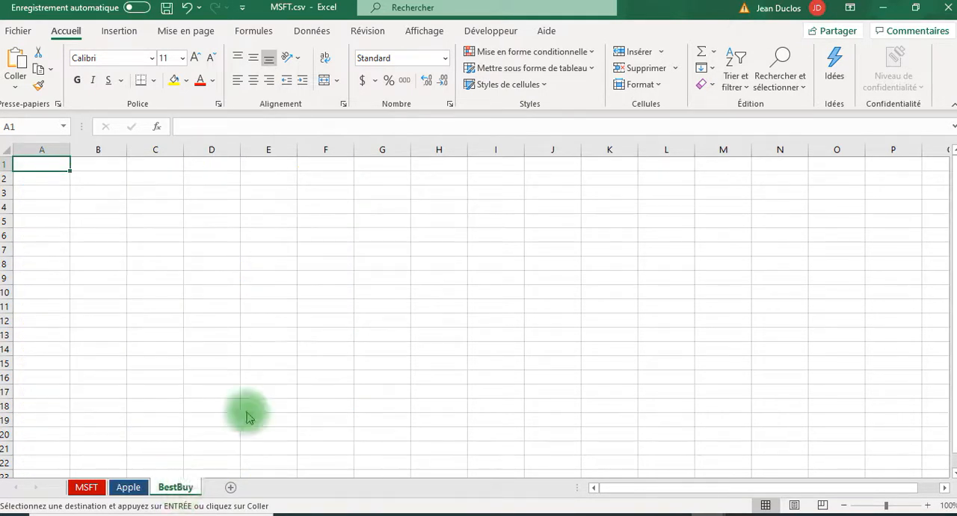
pyautogui.moveTo(329, 413)
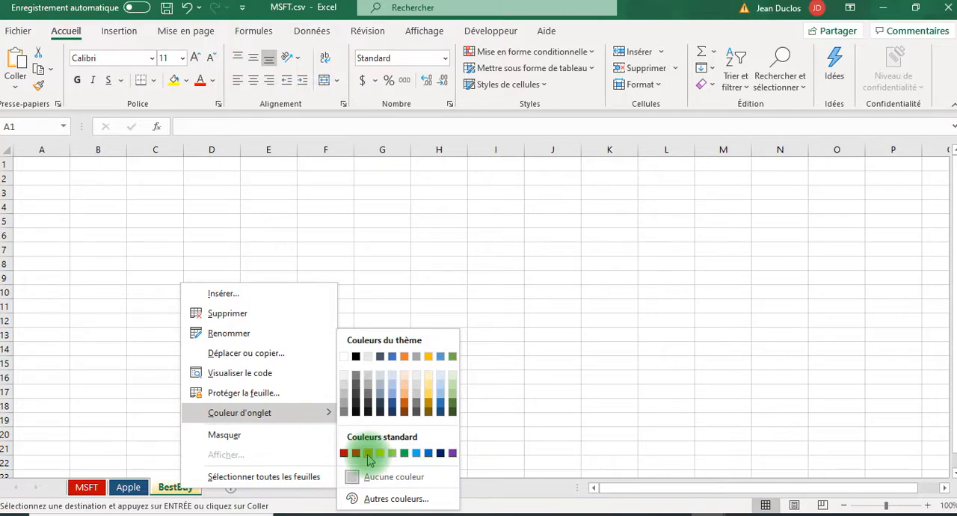
pyautogui.click(368, 453)
# Cancel the pending copy on the MSFT sheet and select cell E10
pyautogui.click(86, 487)
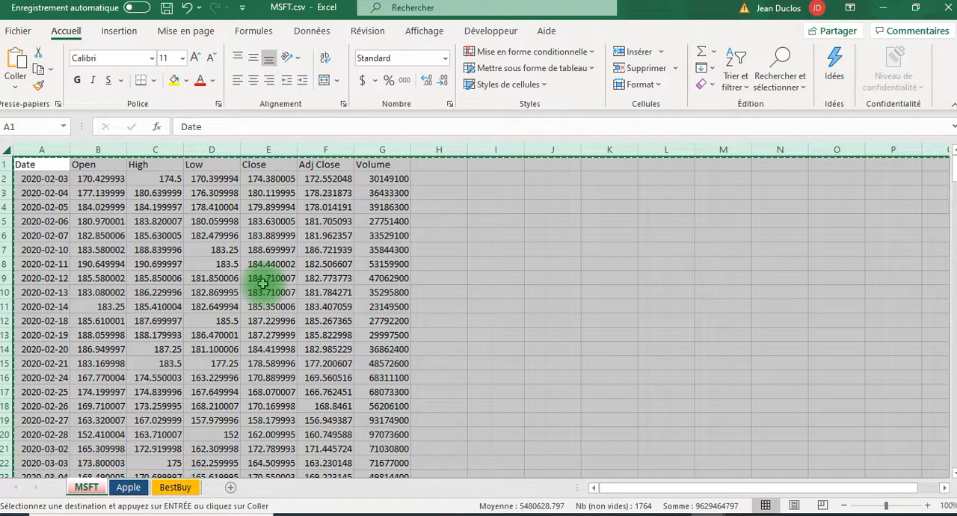
pyautogui.press('Escape')
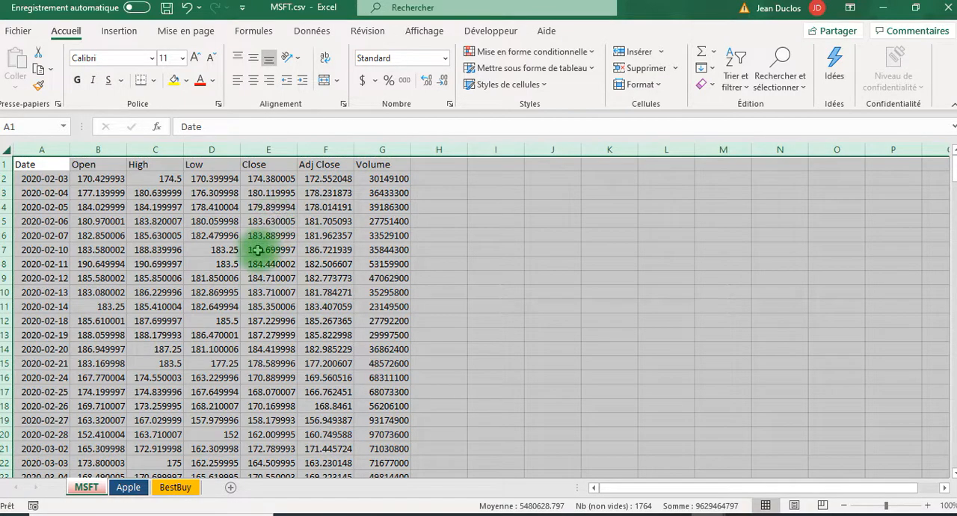
pyautogui.click(268, 293)
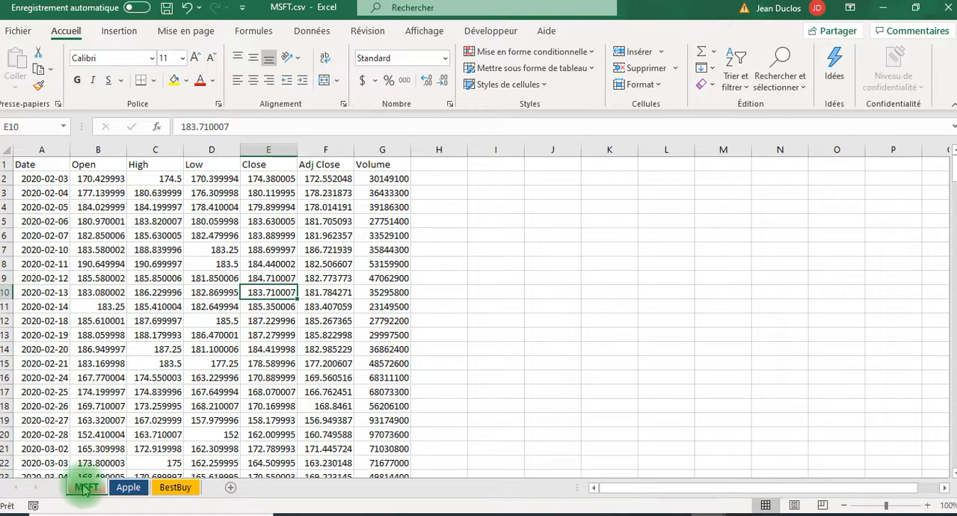
# View the BestBuy and Apple sheets, and move BestBuy between MSFT and Apple
pyautogui.click(174, 487)
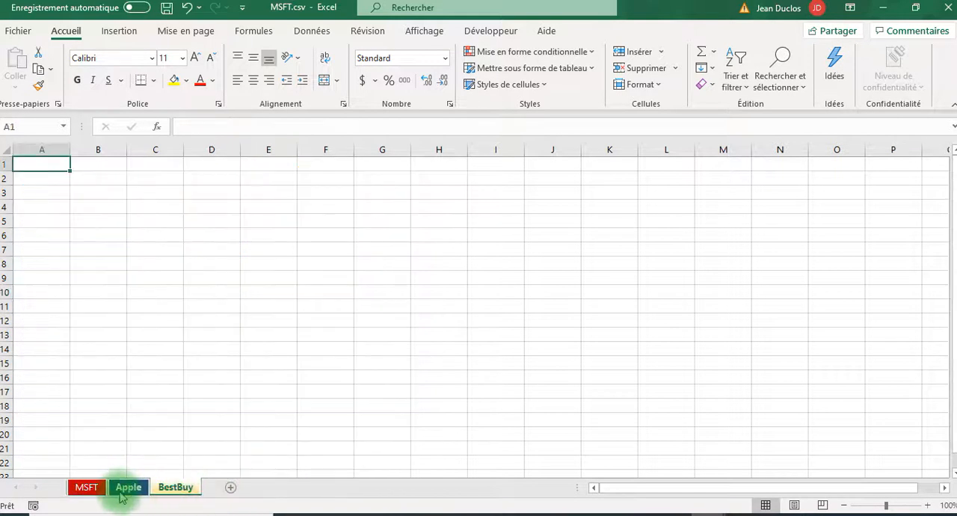
pyautogui.click(128, 488)
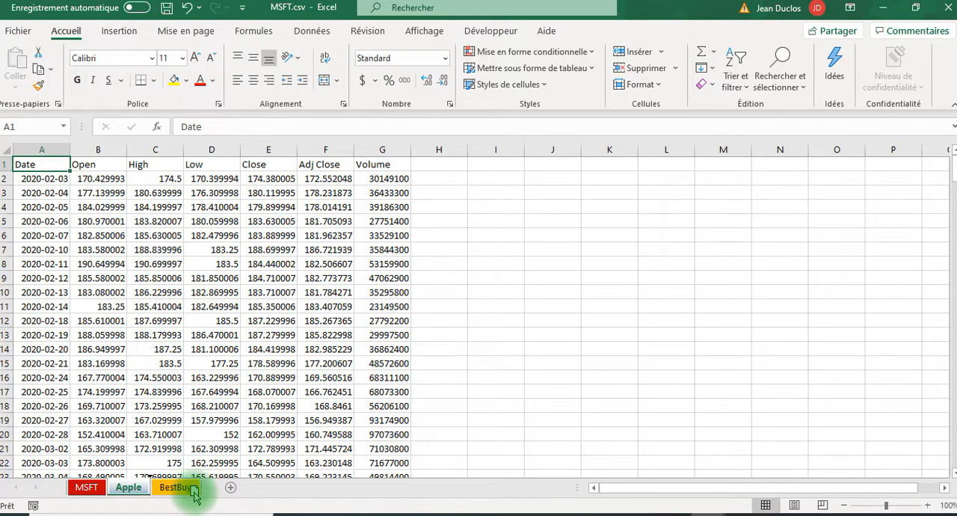
pyautogui.moveTo(195, 492); pyautogui.dragTo(123, 487)
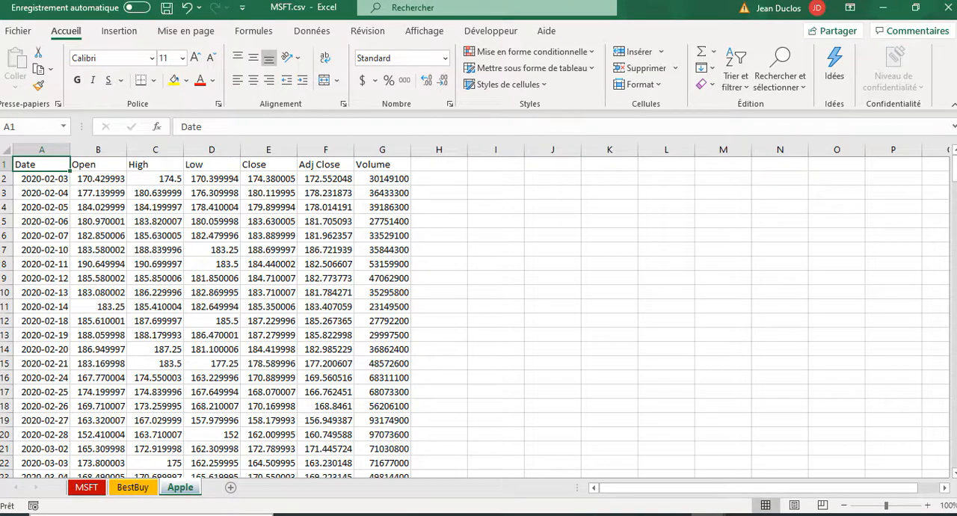
# Copy columns A to C (Date, Open, High) from the Apple sheet and paste them at A1 of the BestBuy sheet
pyautogui.click(134, 488)
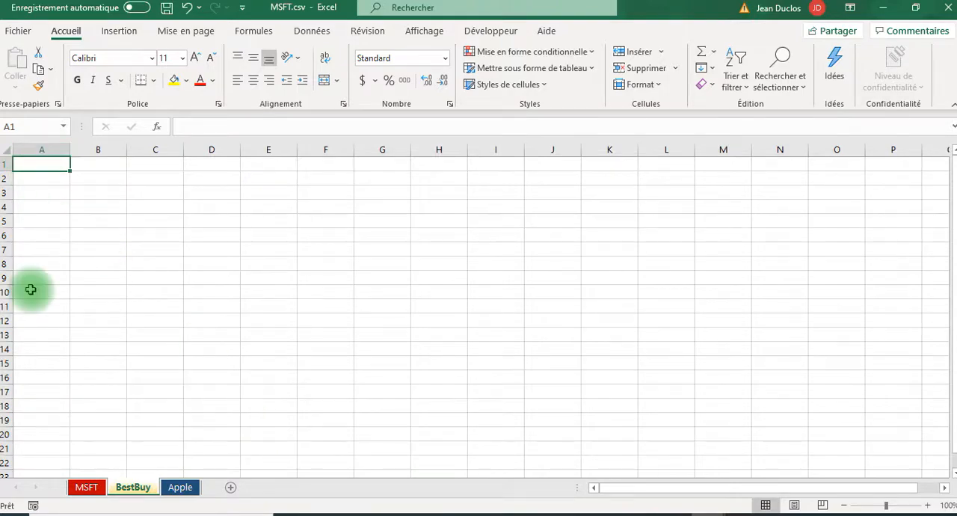
pyautogui.hotkey('ctrl', 'pagedown')
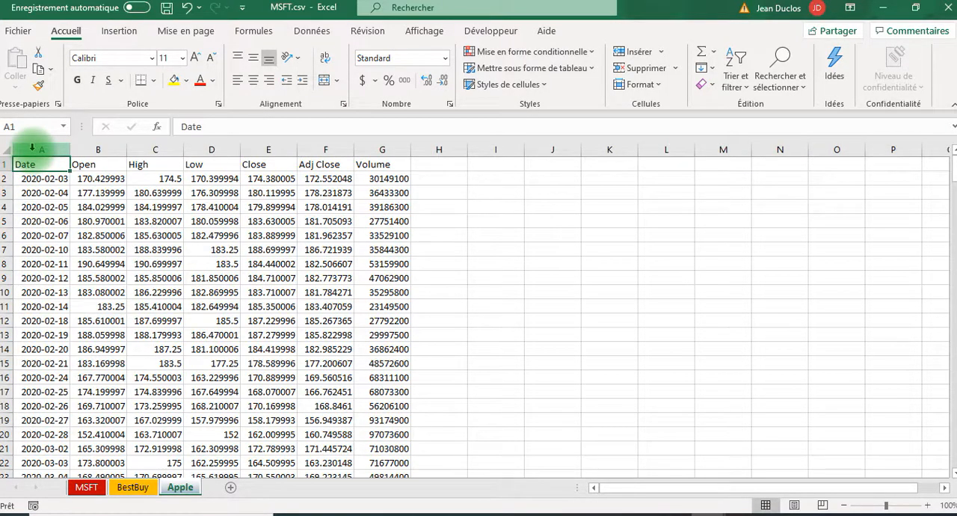
pyautogui.moveTo(32, 147)
pyautogui.mouseDown()
pyautogui.moveTo(153, 179)
pyautogui.moveTo(162, 169)
pyautogui.mouseUp()
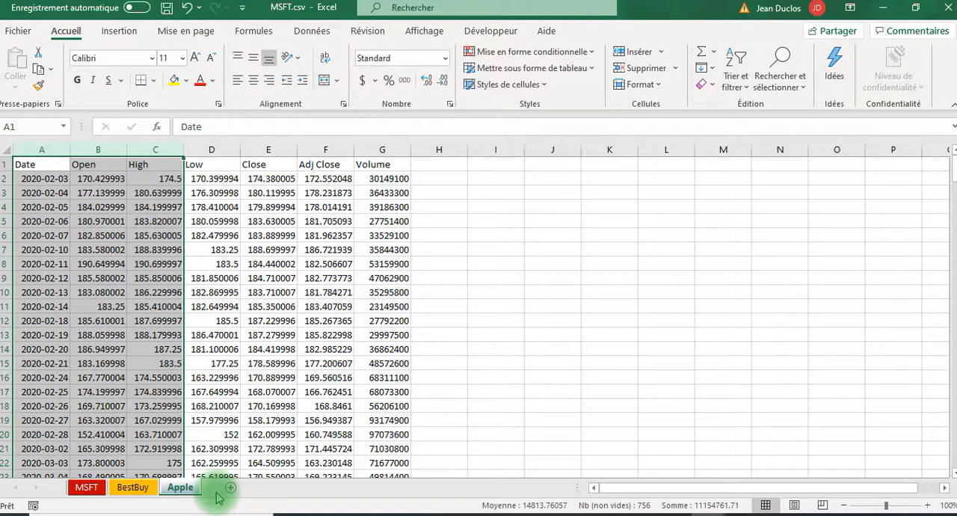
pyautogui.hotkey('ctrl', 'c')
pyautogui.click(132, 486)
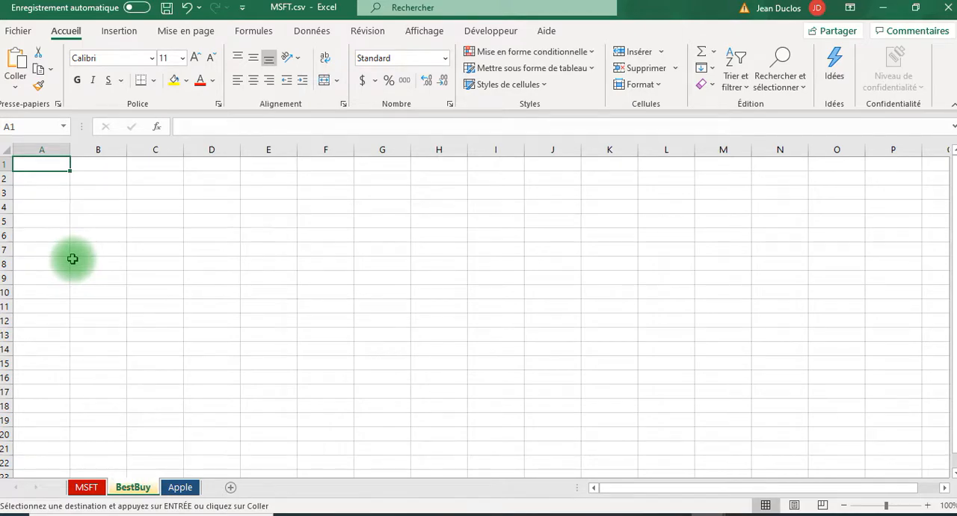
pyautogui.hotkey('ctrl', 'v')
pyautogui.click(155, 250)
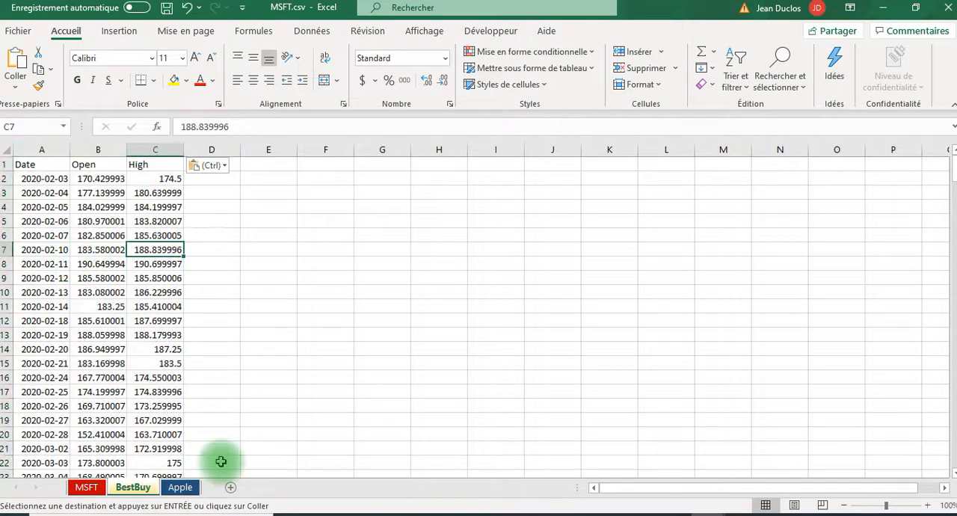
# Select cell B4 on the Apple sheet and go back to the BestBuy sheet
pyautogui.click(180, 487)
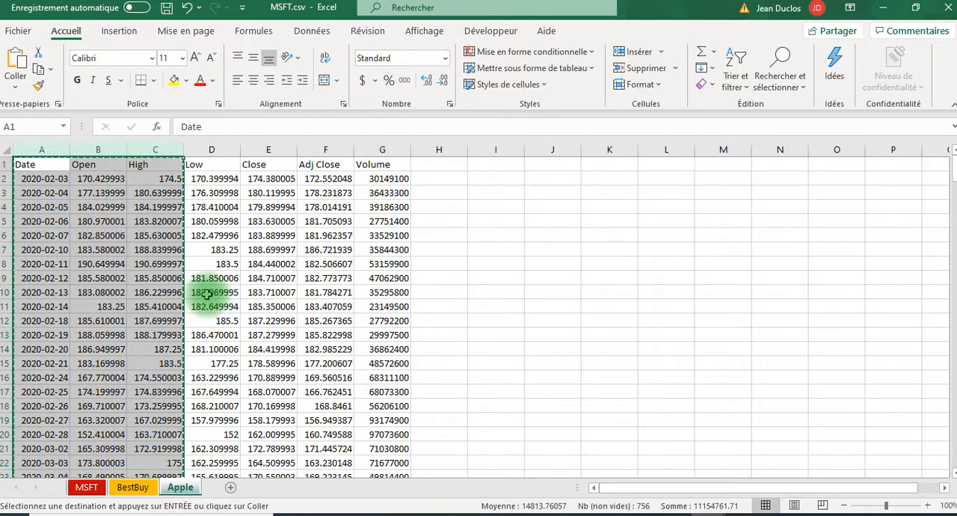
pyautogui.click(101, 207)
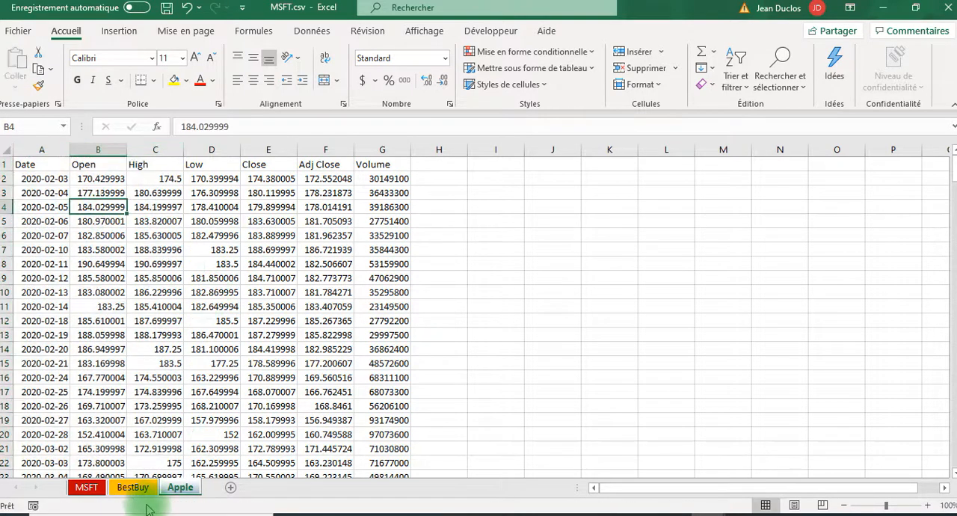
pyautogui.click(137, 489)
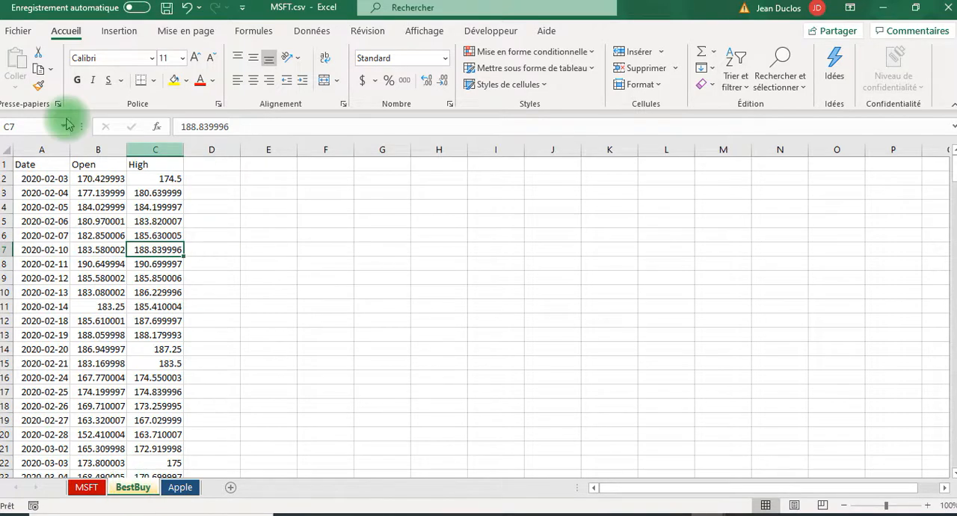
# Delete the BestBuy sheet from the workbook permanently
pyautogui.rightClick(135, 489)
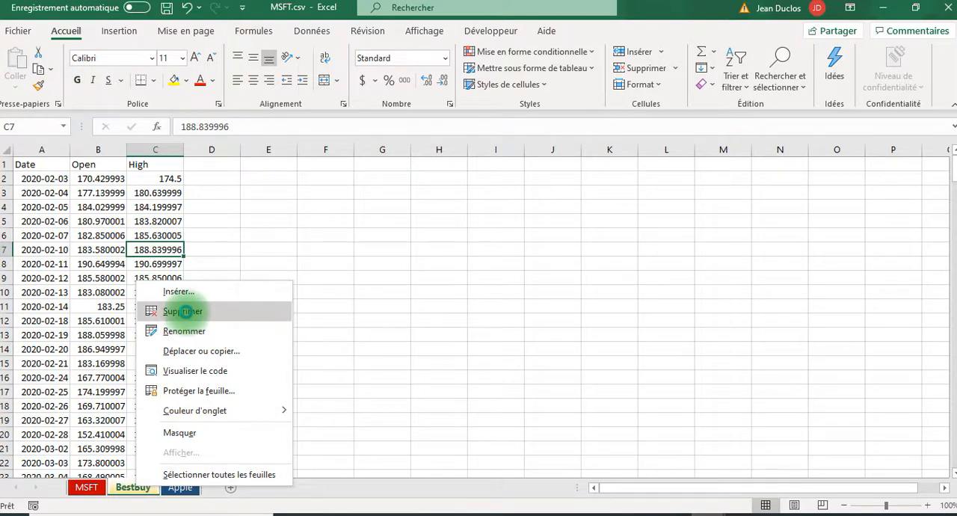
pyautogui.click(185, 311)
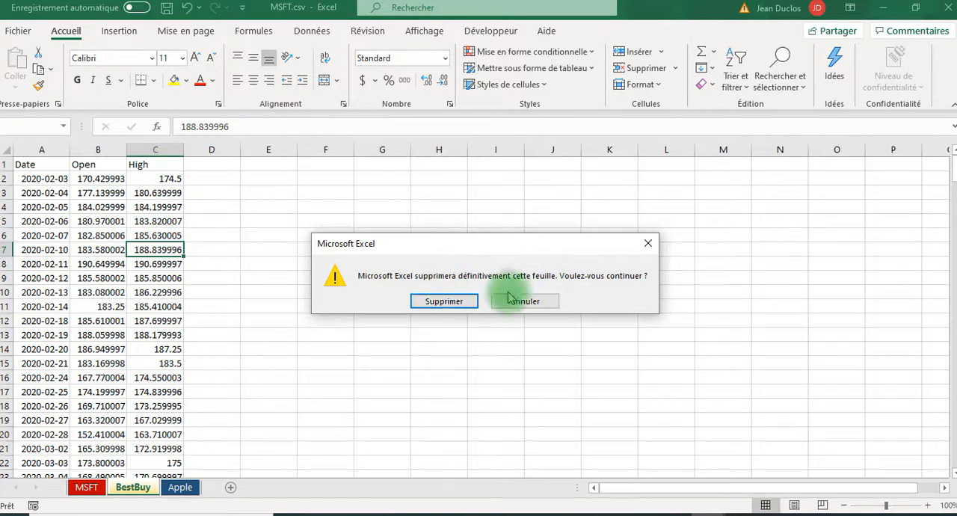
pyautogui.click(439, 300)
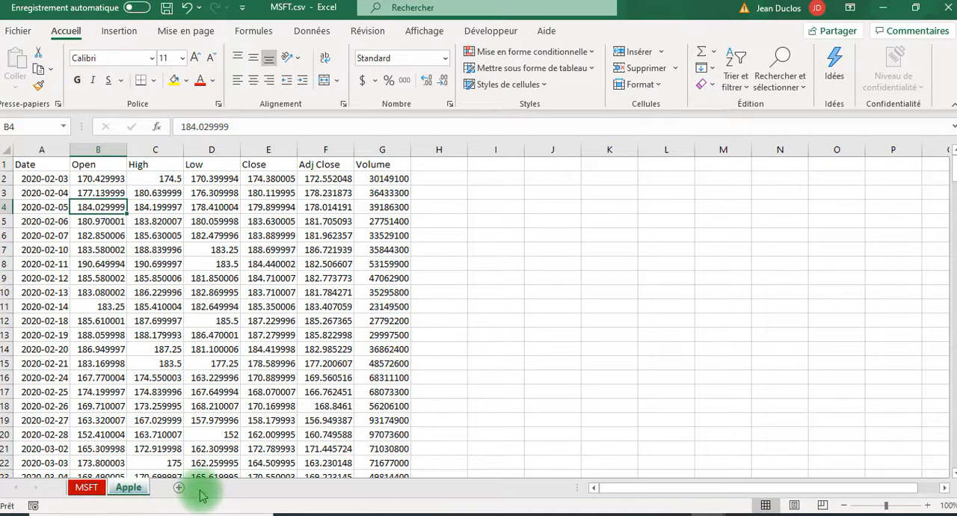
# Copy columns A and B (Date, Open) on the MSFT sheet and add a new sheet after it
pyautogui.click(83, 487)
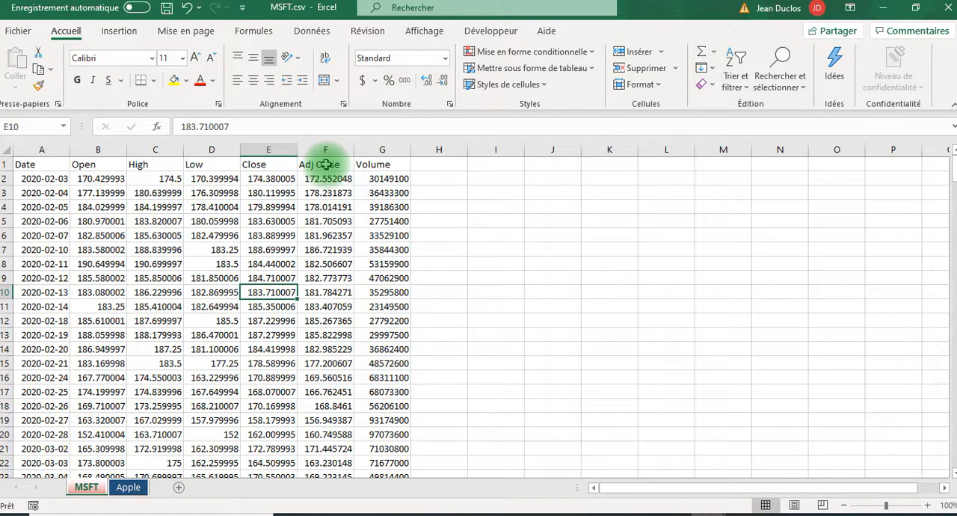
pyautogui.click(495, 222)
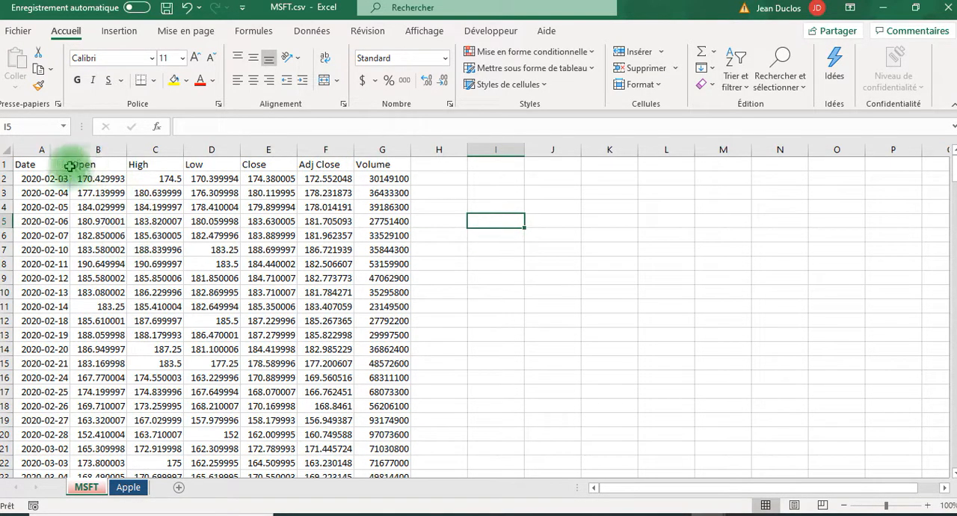
pyautogui.moveTo(30, 150); pyautogui.dragTo(92, 150)
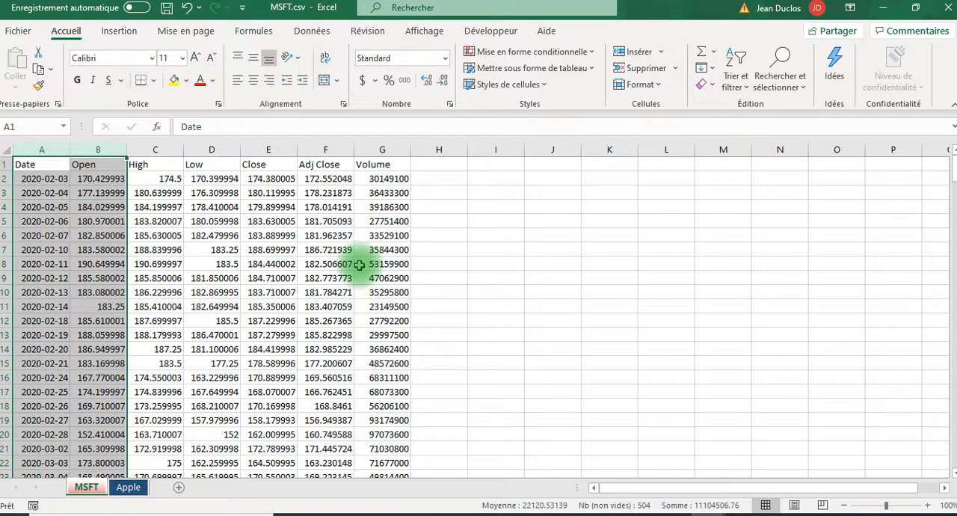
pyautogui.hotkey('ctrl', 'c')
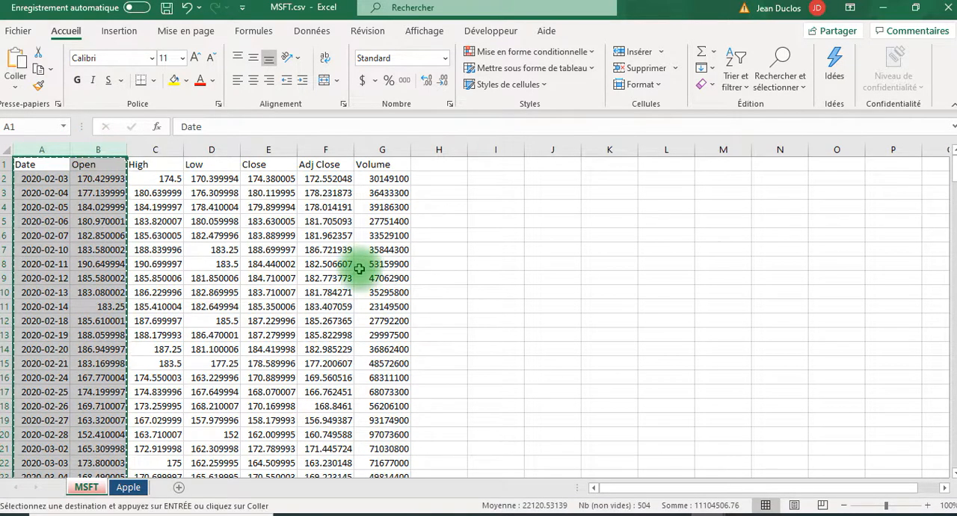
pyautogui.click(180, 488)
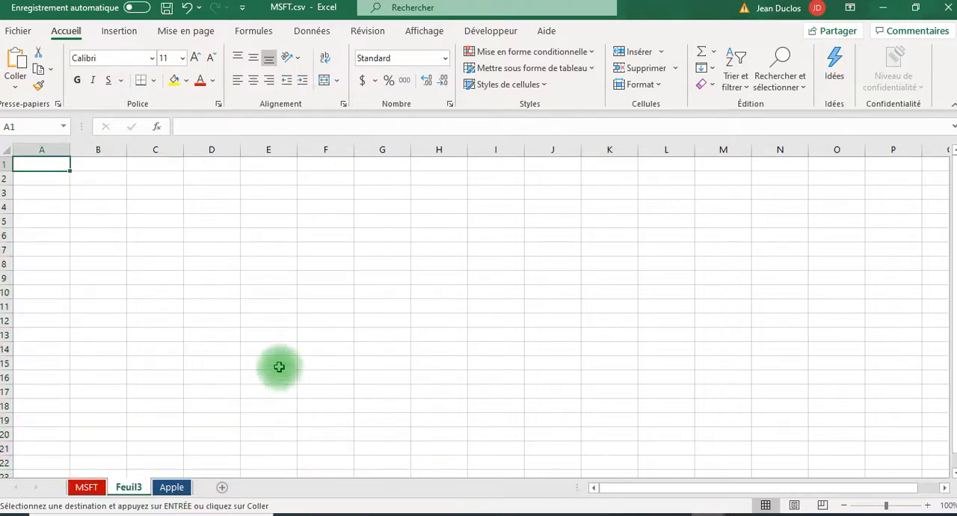
# Try to paste the copied columns transposed at cell A1 of the new Feuil3 sheet
pyautogui.rightClick(34, 166)
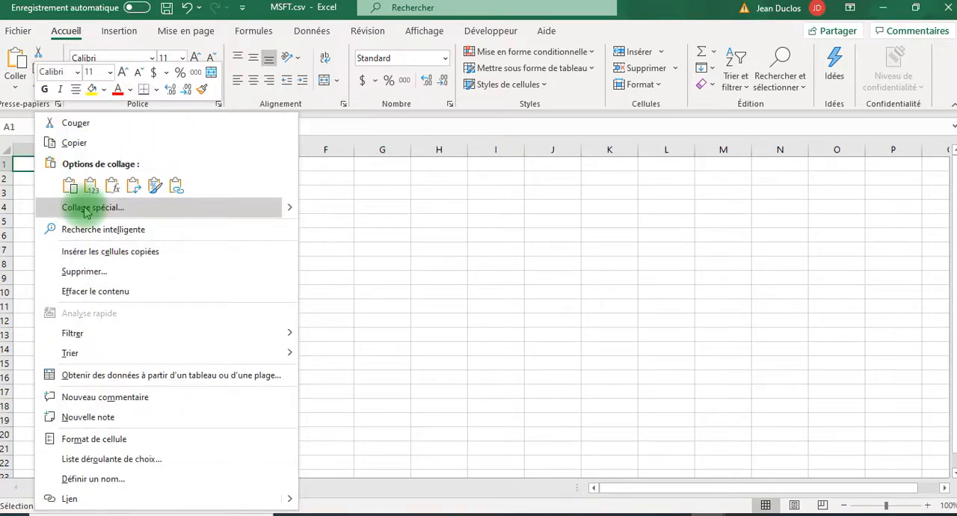
pyautogui.click(16, 87)
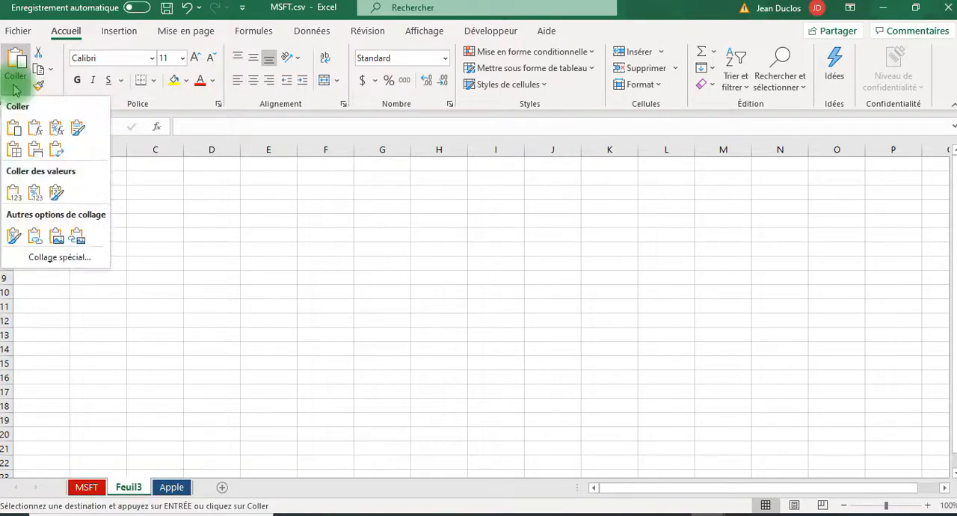
pyautogui.click(43, 258)
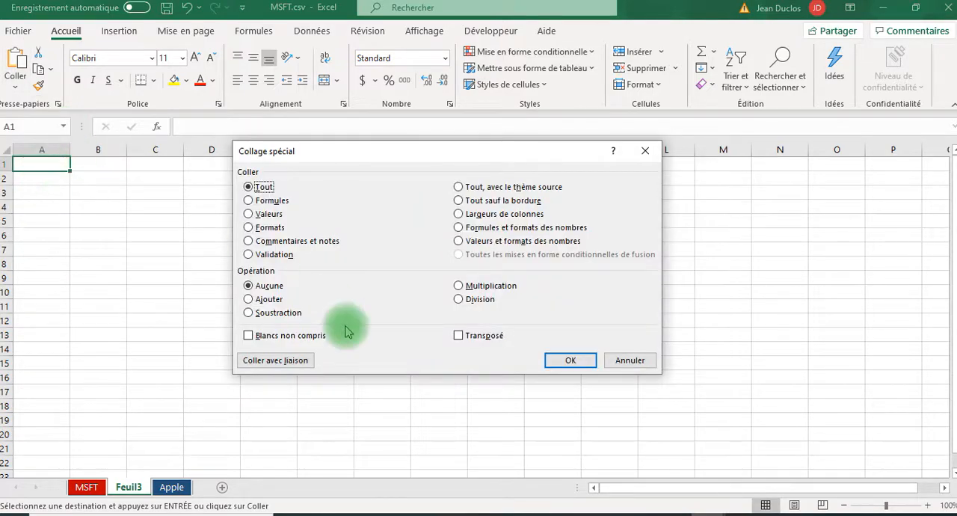
pyautogui.click(458, 335)
pyautogui.click(569, 360)
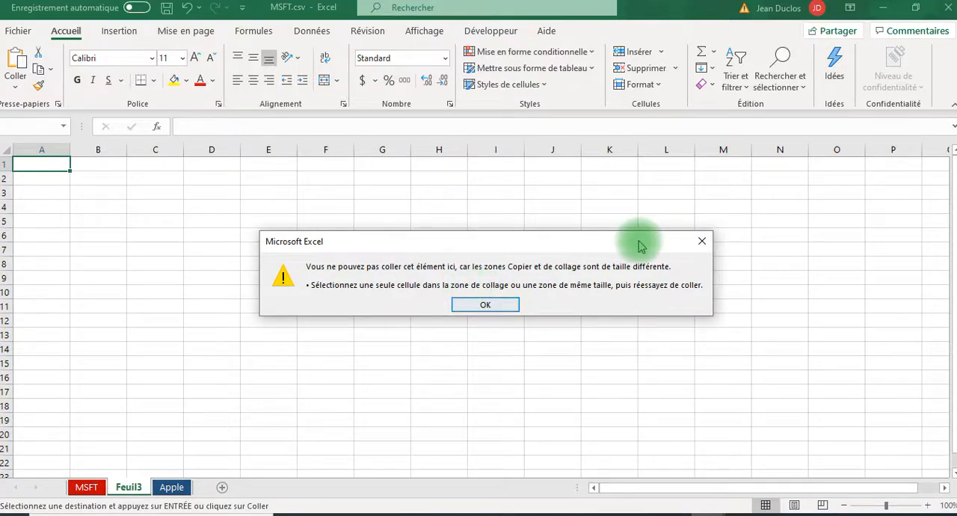
pyautogui.click(702, 240)
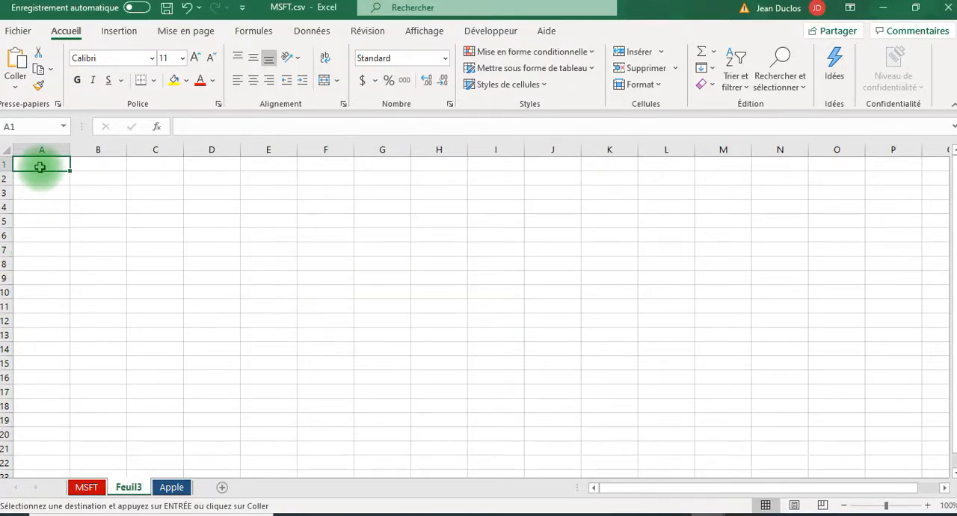
# Try to paste the copied columns transposed into cells A1:A2 of the Feuil3 sheet
pyautogui.moveTo(40, 166); pyautogui.dragTo(35, 178)
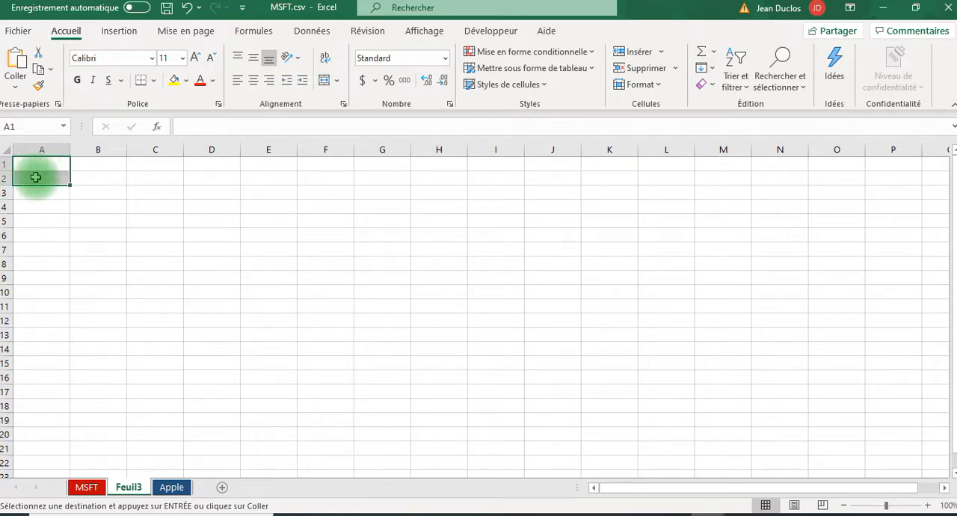
pyautogui.rightClick(35, 177)
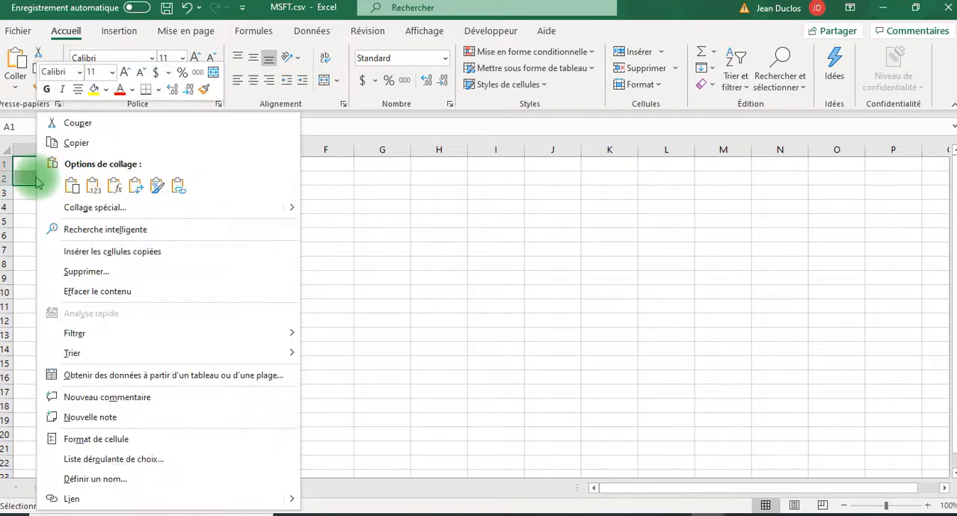
pyautogui.click(255, 209)
pyautogui.click(266, 272)
pyautogui.click(363, 296)
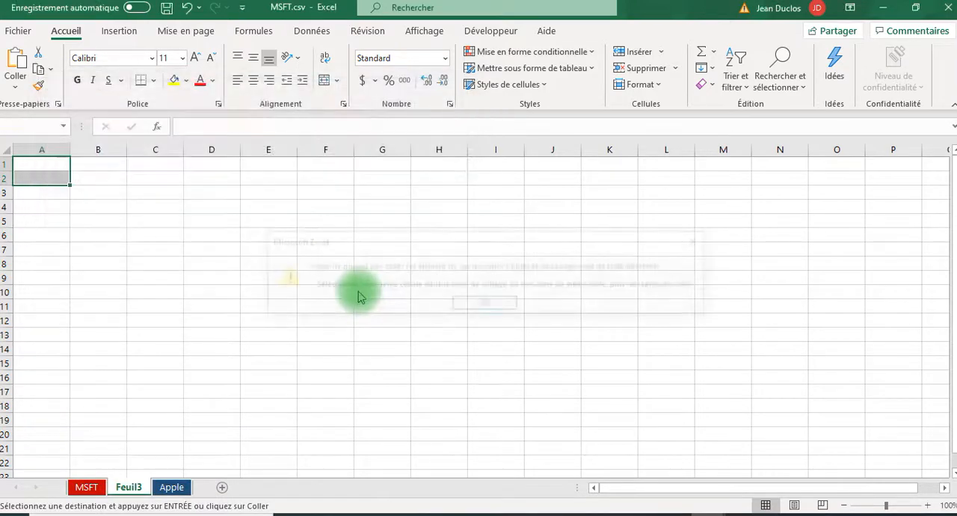
pyautogui.click(471, 302)
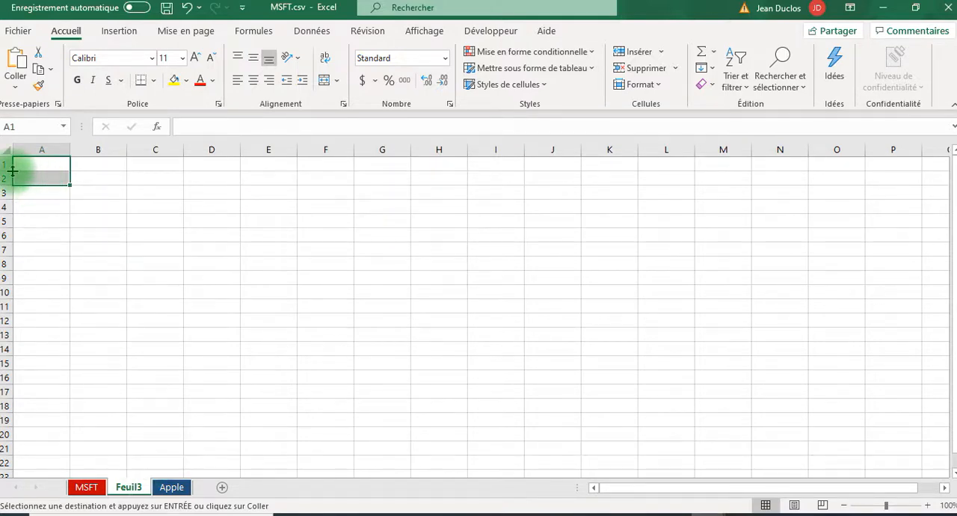
# Try to paste the copied columns transposed into the entire rows 1 and 2 of the Feuil3 sheet
pyautogui.moveTo(9, 161); pyautogui.dragTo(7, 176)
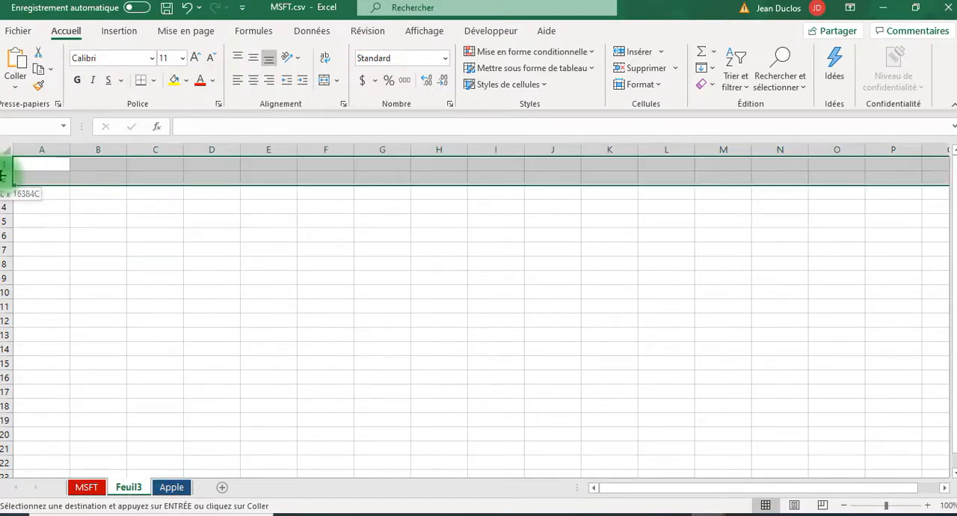
pyautogui.rightClick(44, 168)
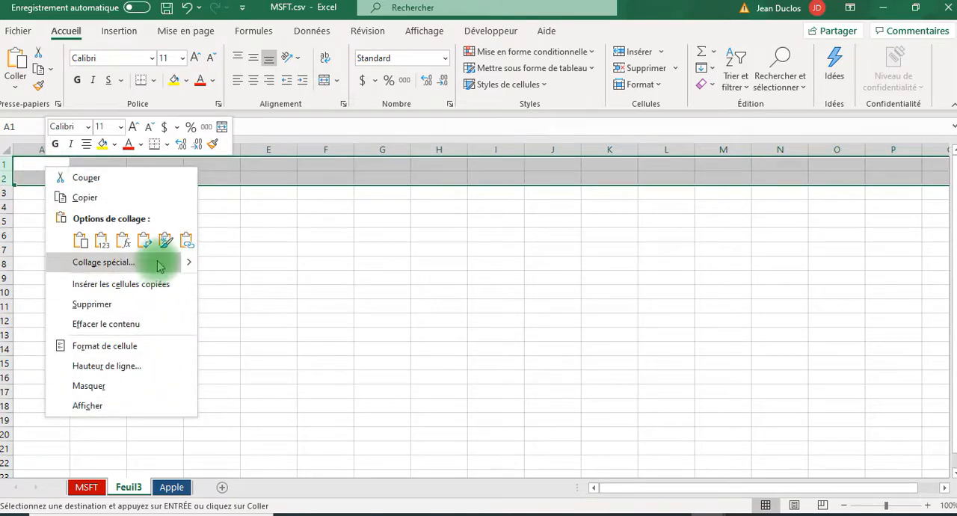
pyautogui.click(103, 262)
pyautogui.click(225, 329)
pyautogui.click(235, 330)
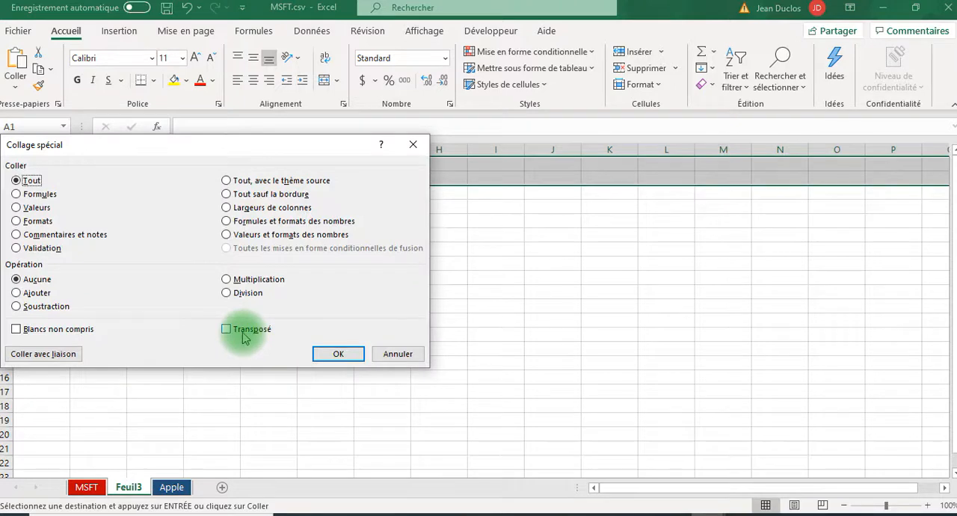
pyautogui.click(242, 332)
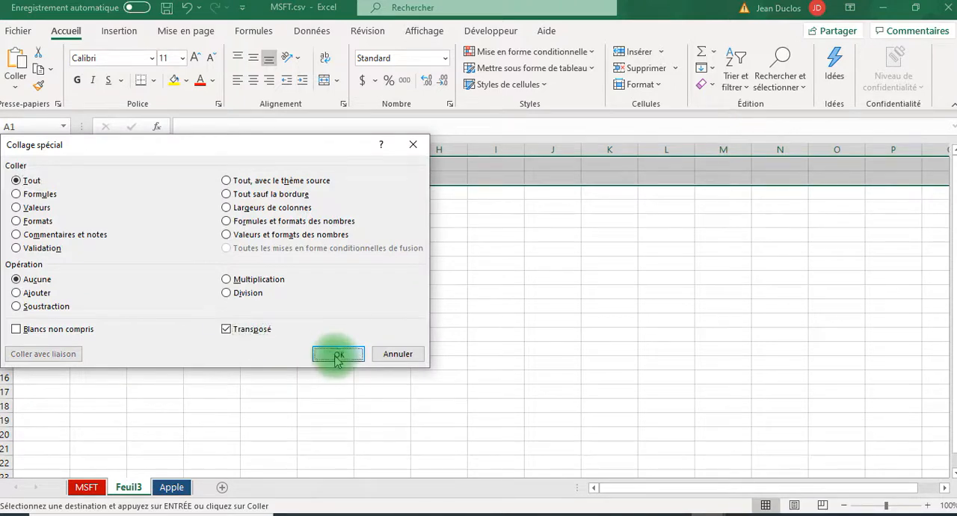
pyautogui.click(336, 354)
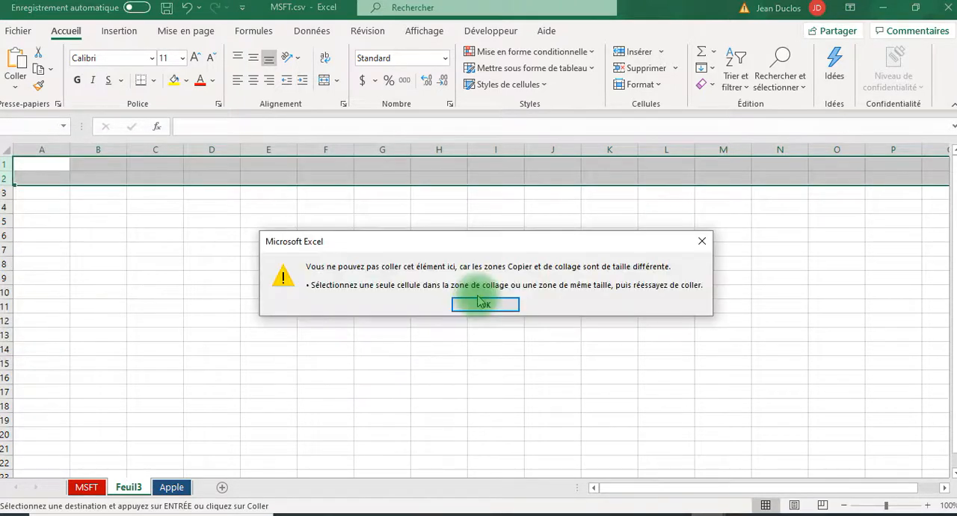
pyautogui.click(483, 304)
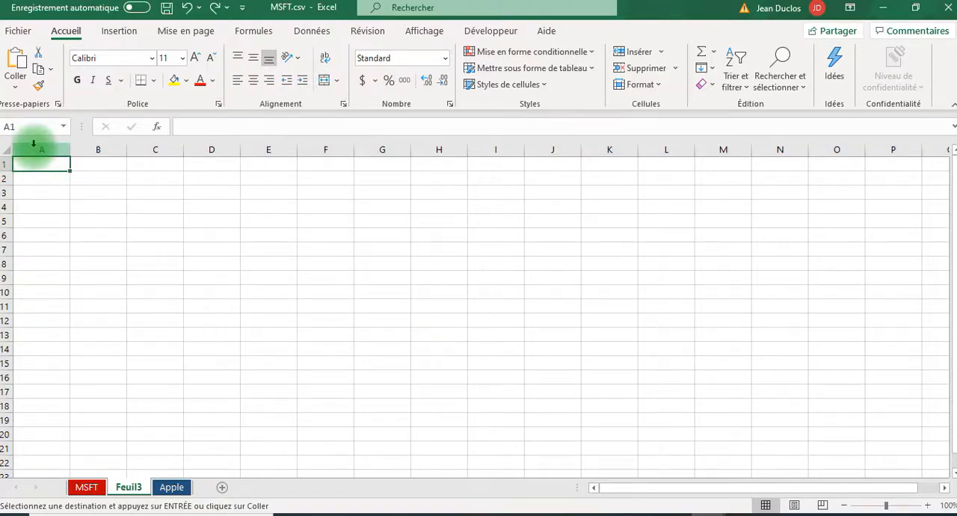
# Copy only the Date and Open cells A1:B28 on the MSFT sheet
pyautogui.hotkey('ctrl', 'pageup')
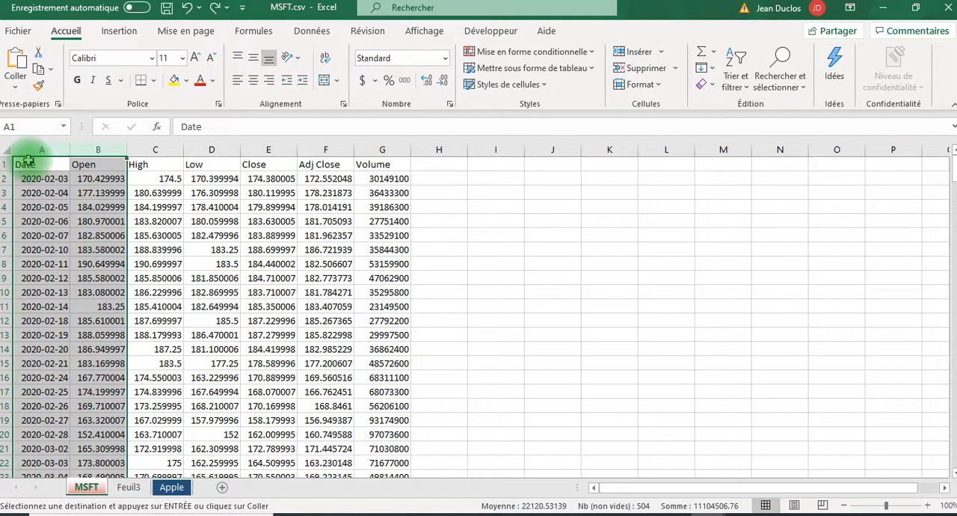
pyautogui.moveTo(101, 463); pyautogui.dragTo(120, 414)
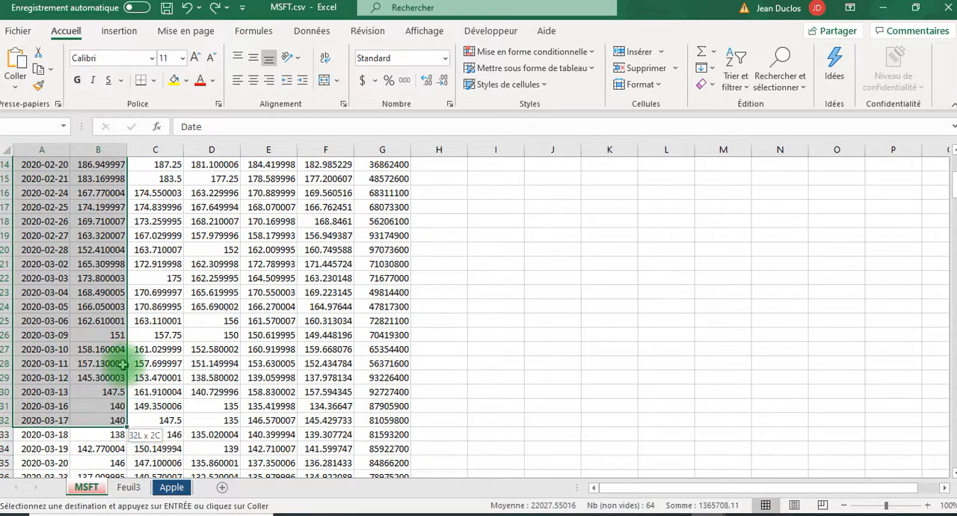
pyautogui.moveTo(123, 363); pyautogui.dragTo(121, 363)
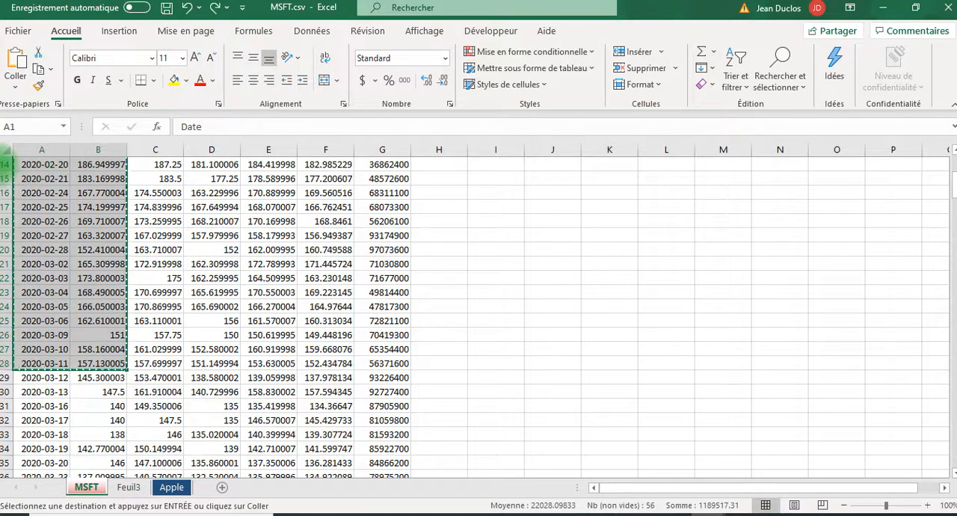
# Paste the copied cells transposed at cell A1 of the Feuil3 sheet using Paste Special
pyautogui.click(128, 485)
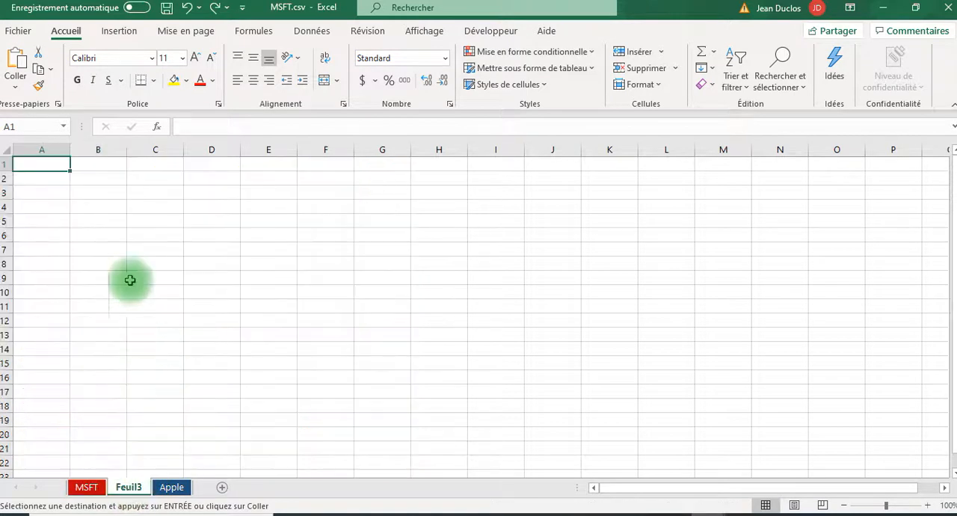
pyautogui.rightClick(44, 166)
pyautogui.click(133, 210)
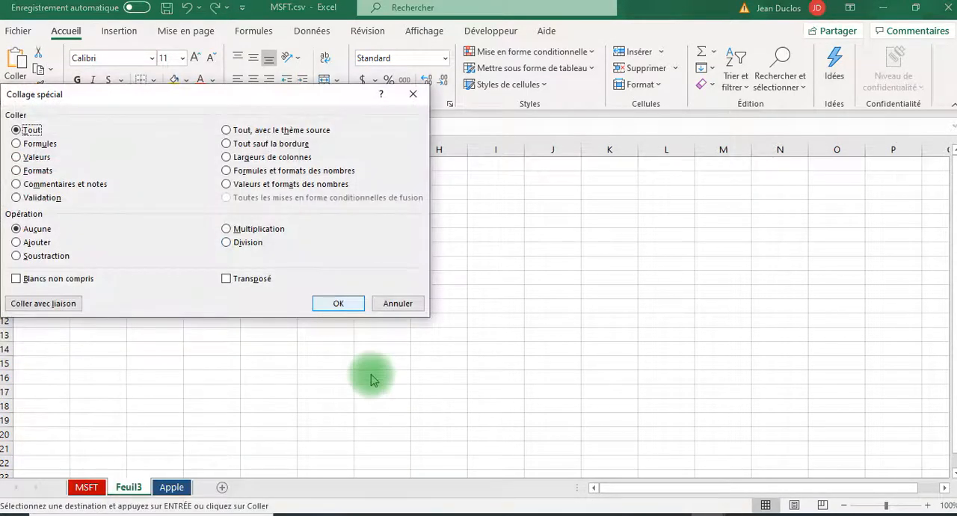
pyautogui.hotkey('alt', 'e')
pyautogui.click(337, 304)
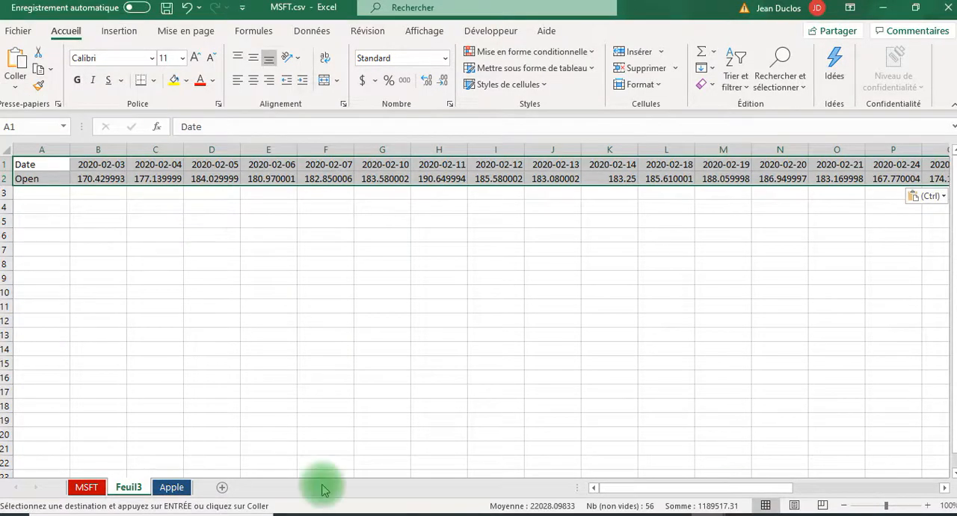
# Copy the entire rows 1 and 2 of the Feuil3 sheet
pyautogui.moveTo(733, 489); pyautogui.dragTo(949, 507)
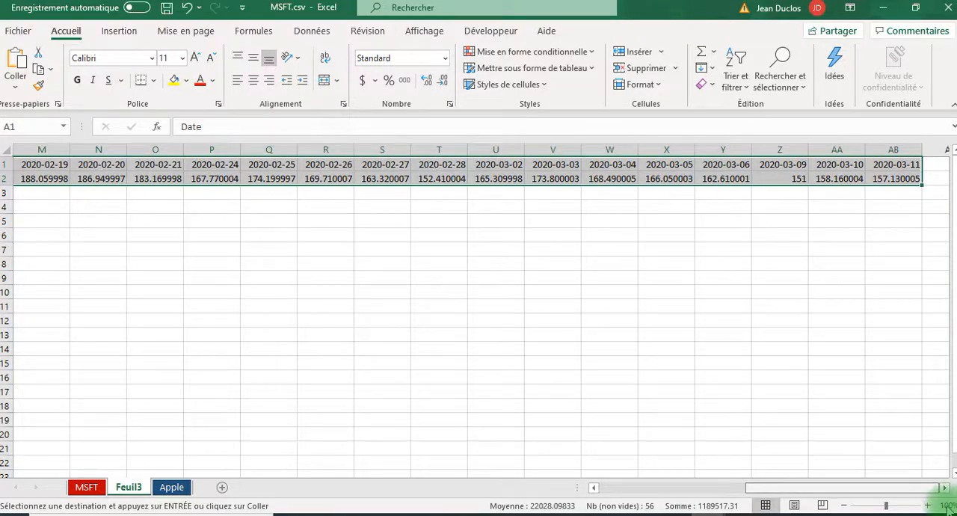
pyautogui.click(743, 488)
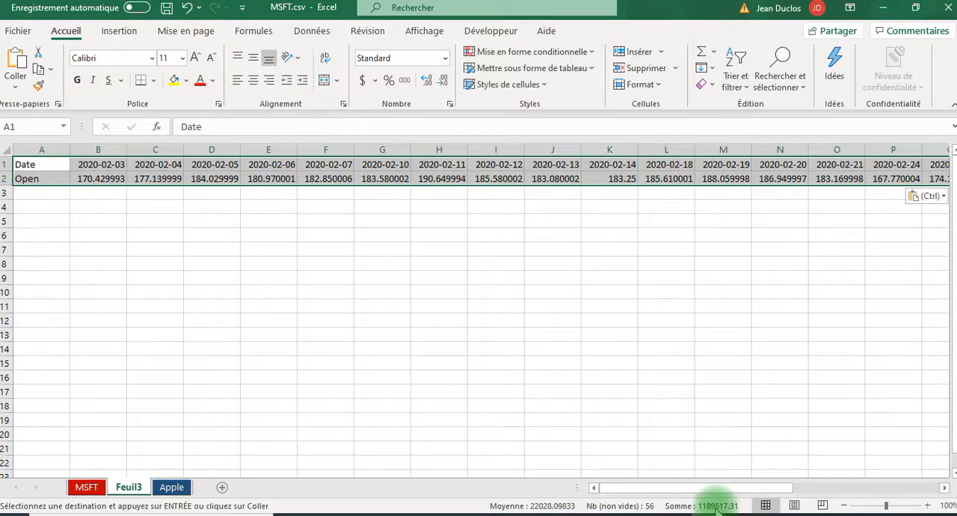
pyautogui.click(33, 169)
pyautogui.moveTo(7, 164); pyautogui.dragTo(8, 180)
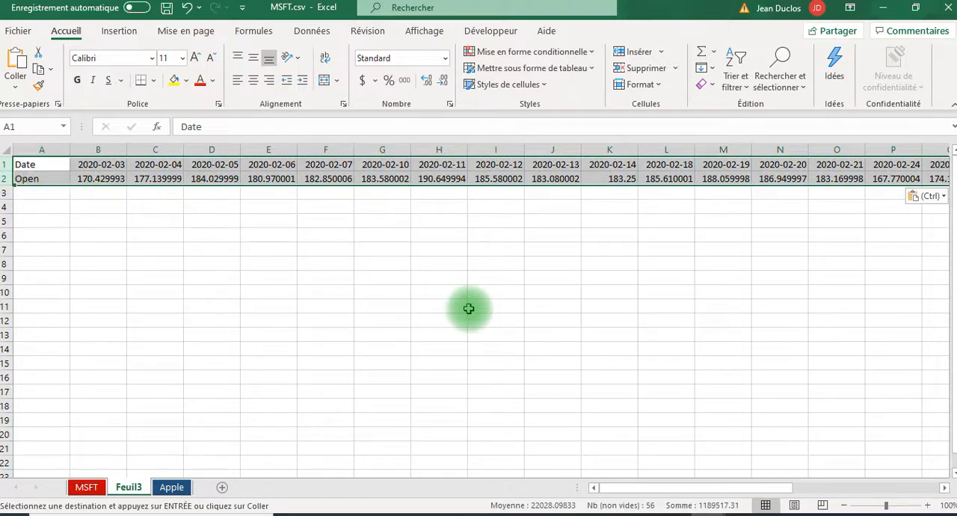
pyautogui.hotkey('ctrl', 'c')
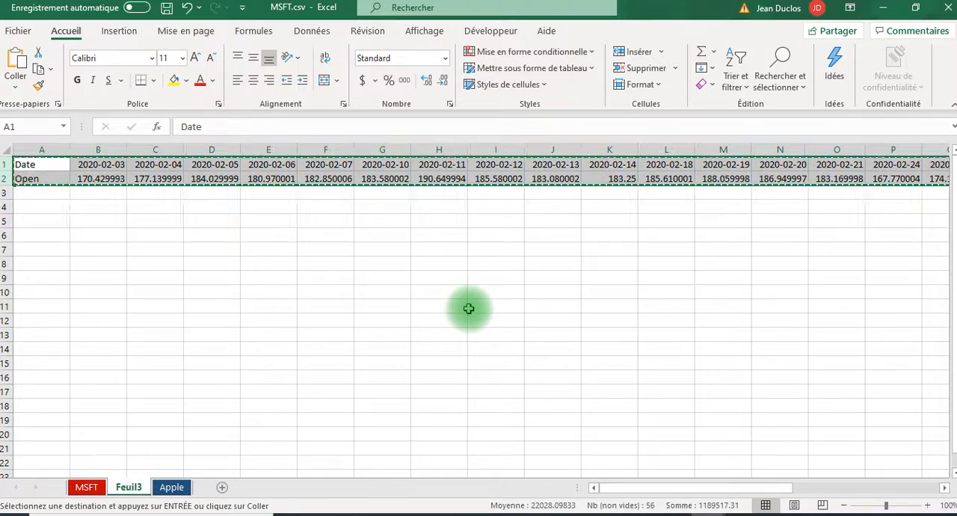
# Paste the copied rows transposed at cell A4 of the Feuil3 sheet using Paste Special, and clear the copy marquee
pyautogui.rightClick(41, 212)
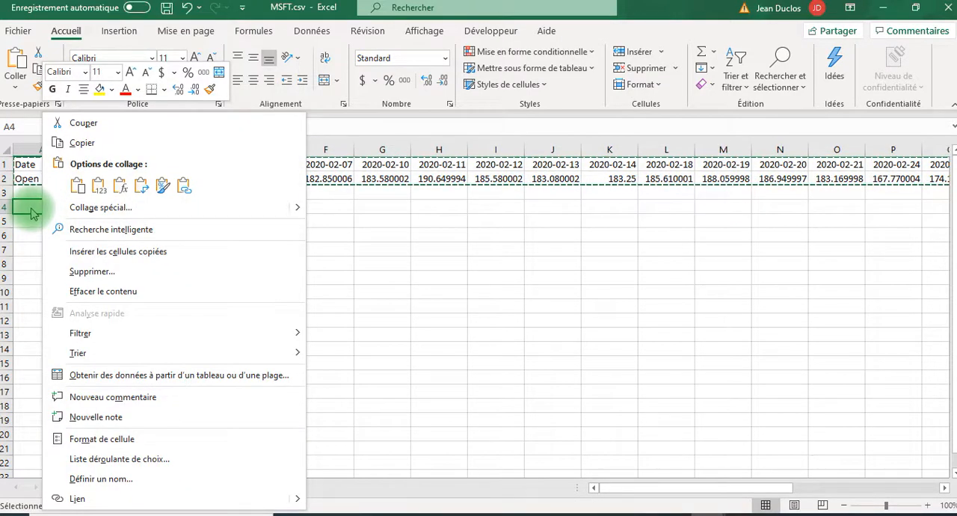
pyautogui.click(123, 207)
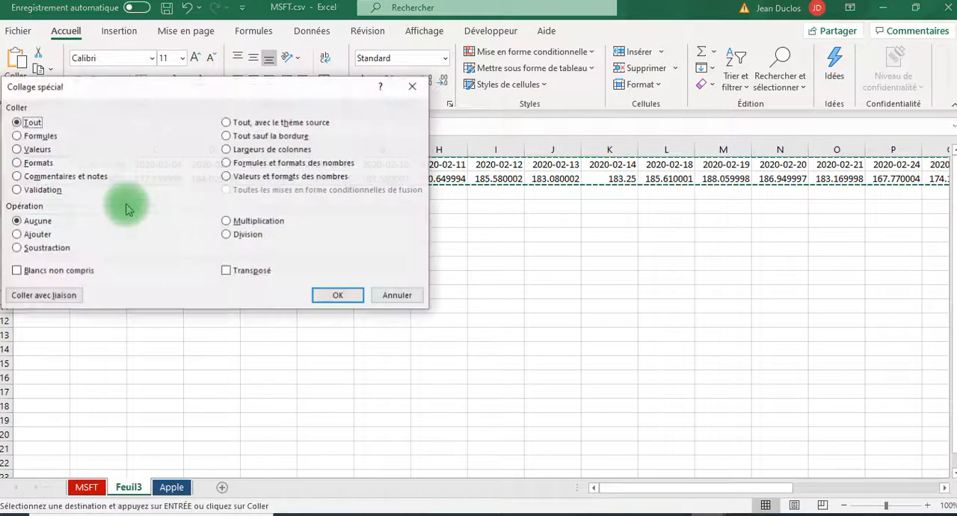
pyautogui.click(226, 271)
pyautogui.click(338, 295)
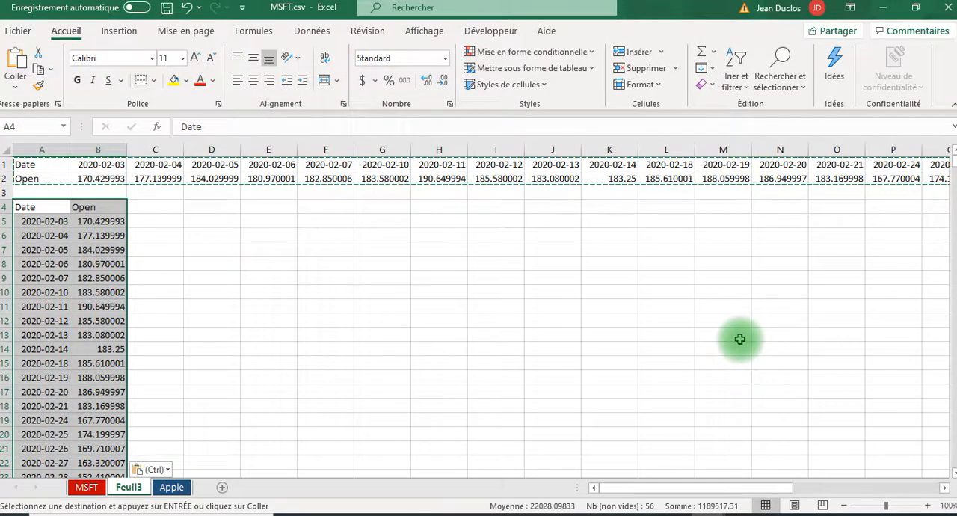
pyautogui.press('Escape')
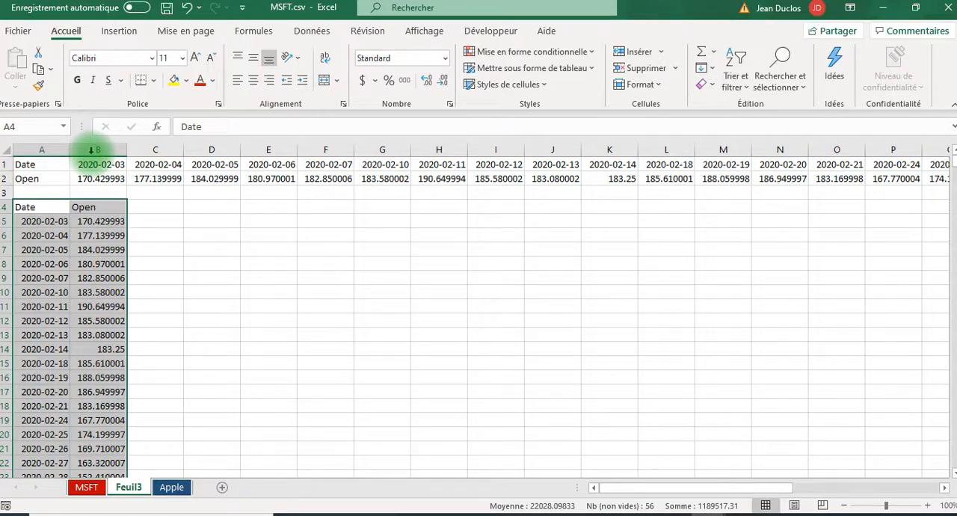
# Clear the contents of rows 1 and 2 on the Feuil3 sheet
pyautogui.moveTo(6, 165); pyautogui.dragTo(8, 174)
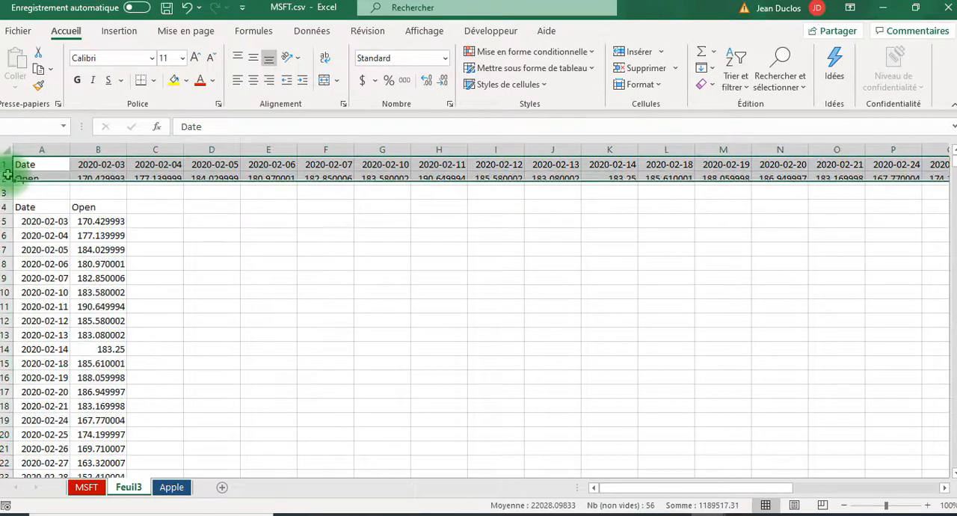
pyautogui.press('Delete')
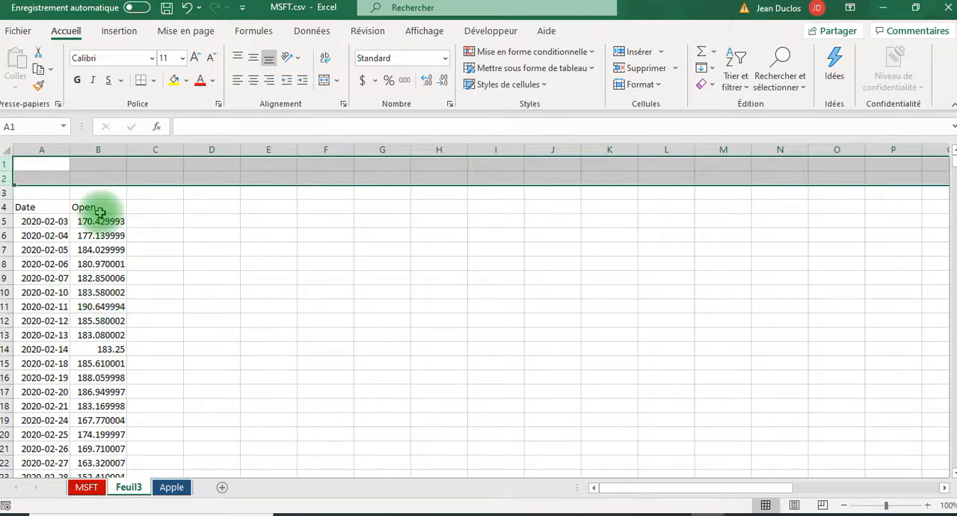
pyautogui.scroll(-1, 92, 306)
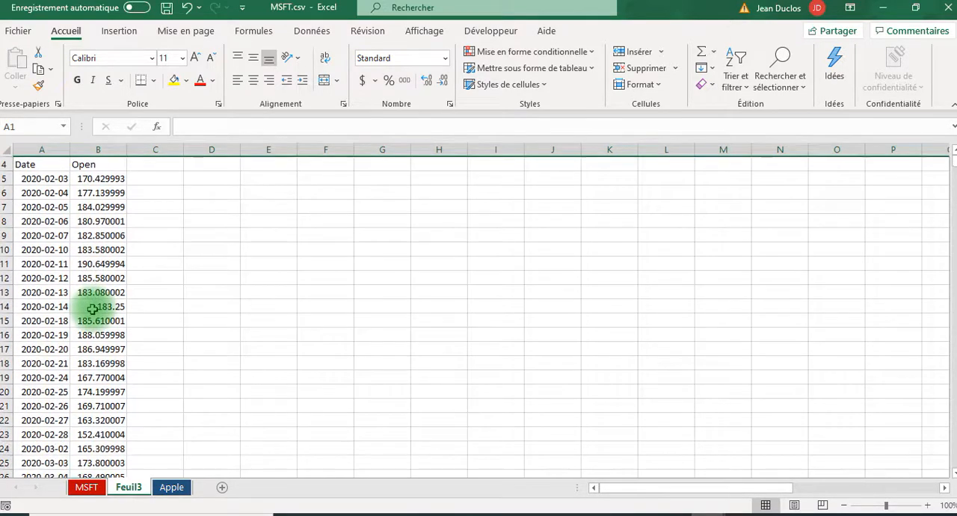
pyautogui.scroll(1, 92, 306)
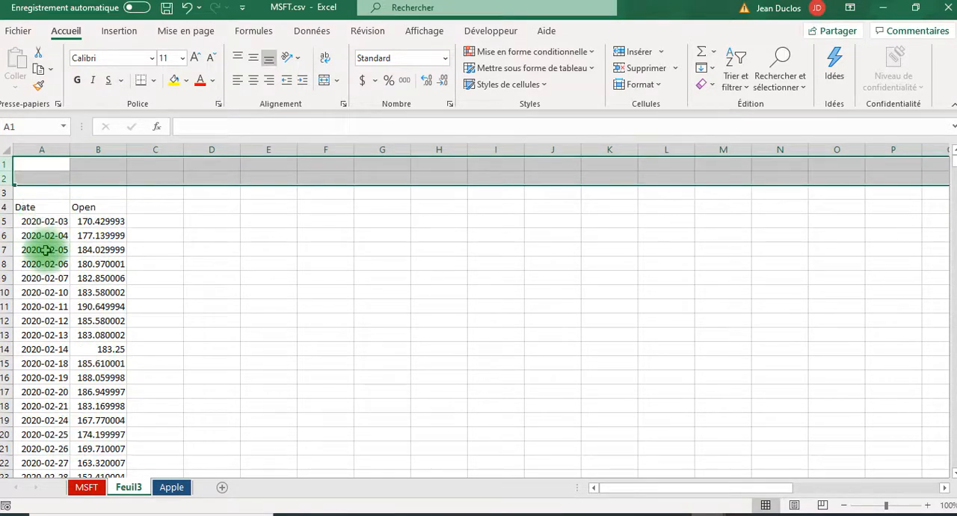
# Preview the recommended charts and the Histogramme, Courbe and Aires chart types for the Date and Open data without inserting a chart
pyautogui.click(98, 249)
pyautogui.click(120, 31)
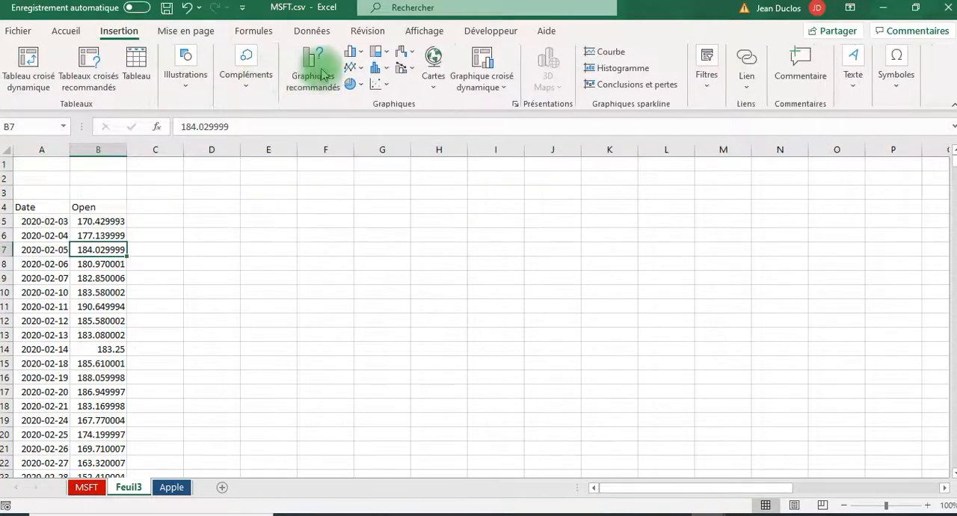
pyautogui.click(321, 75)
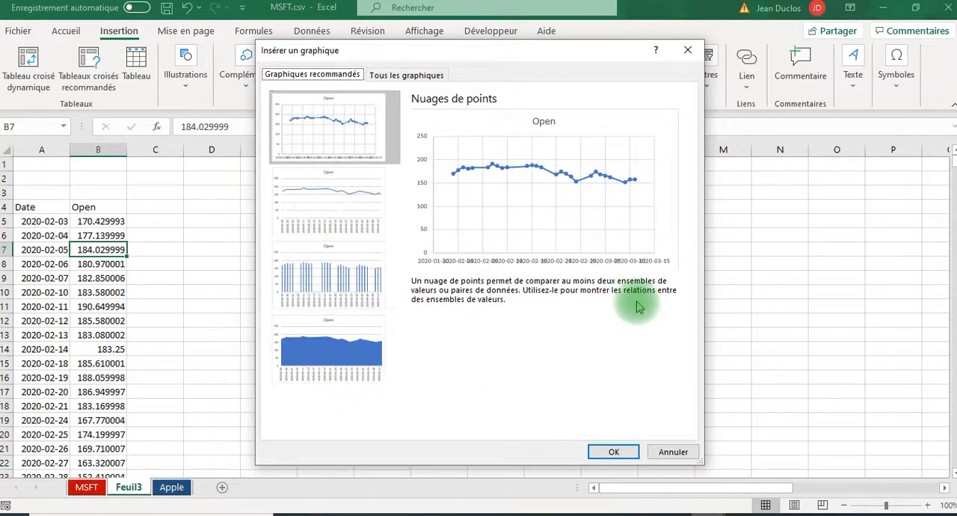
pyautogui.click(403, 75)
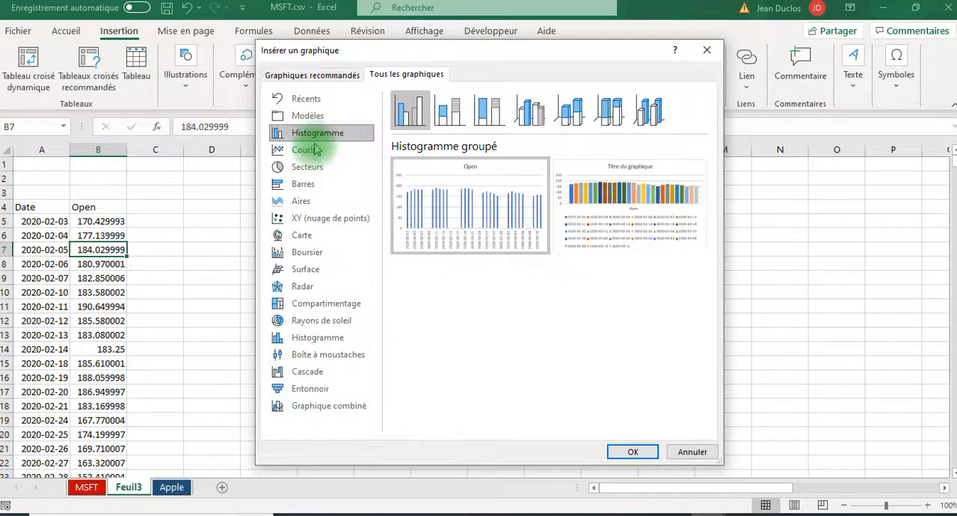
pyautogui.click(307, 97)
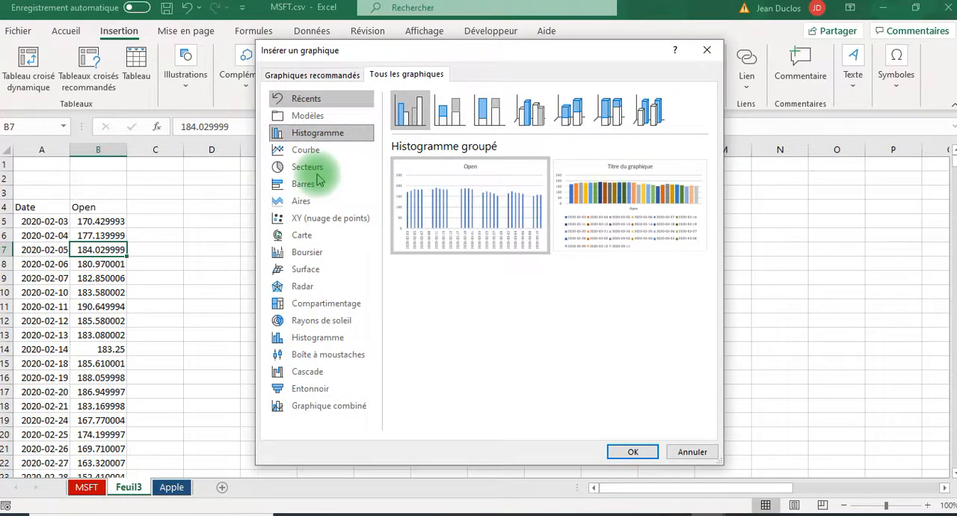
pyautogui.click(307, 150)
pyautogui.moveTo(404, 217)
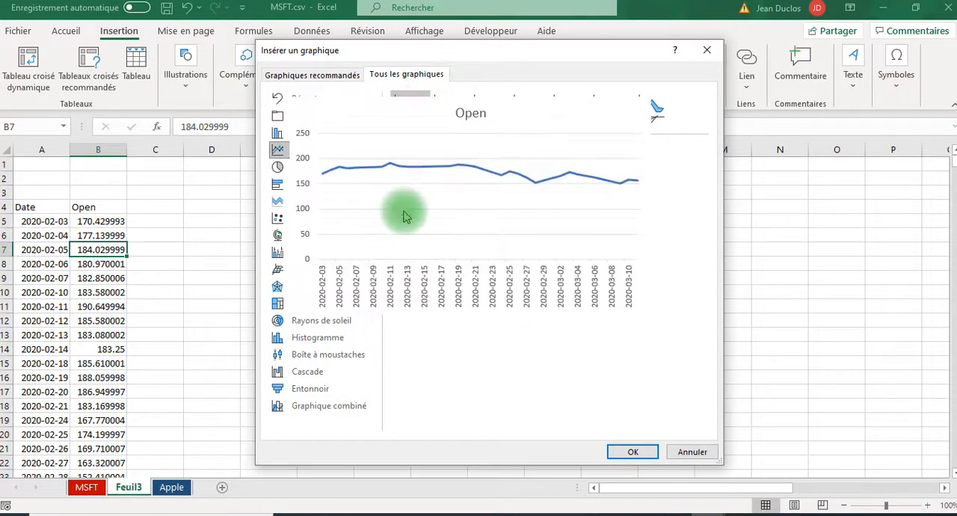
pyautogui.click(299, 200)
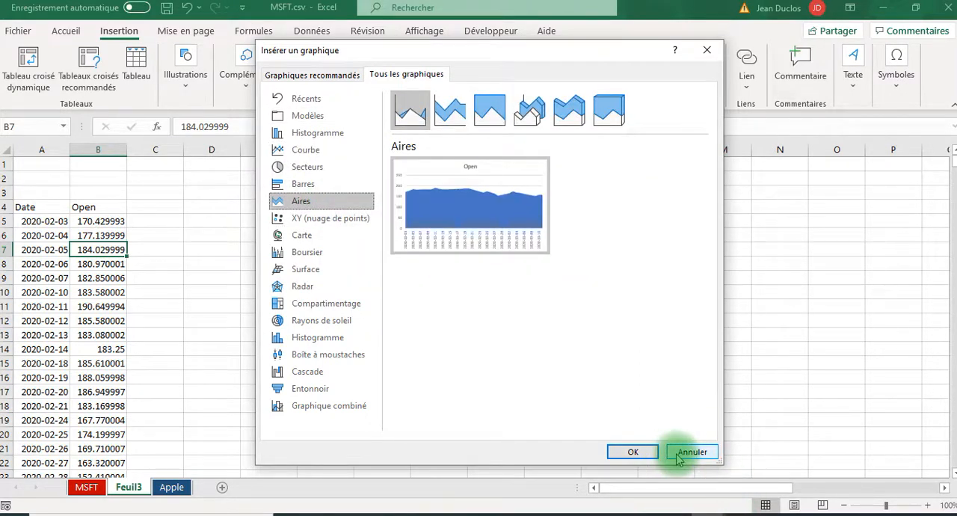
pyautogui.click(691, 451)
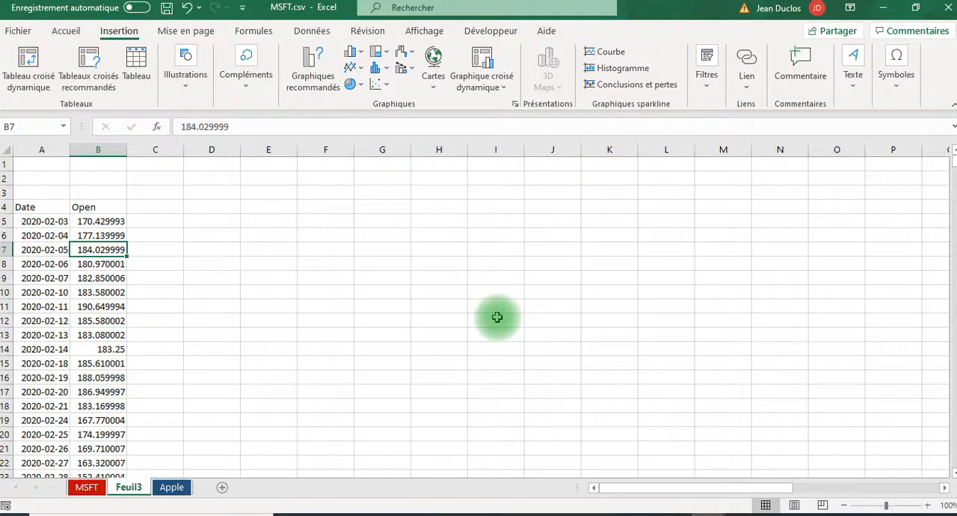